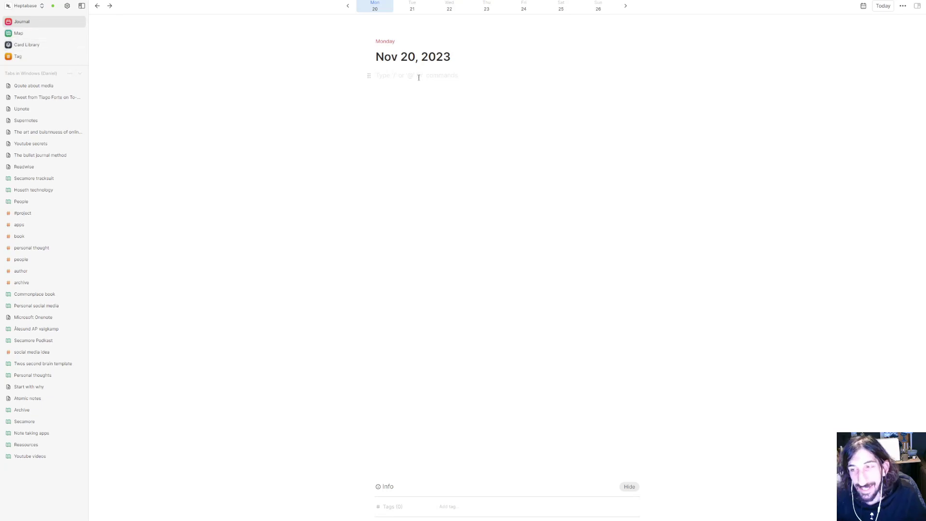
# - Add a to-do 'Take out trash' to the Nov 20, 2023 journal using /todo
pyautogui.write('/')
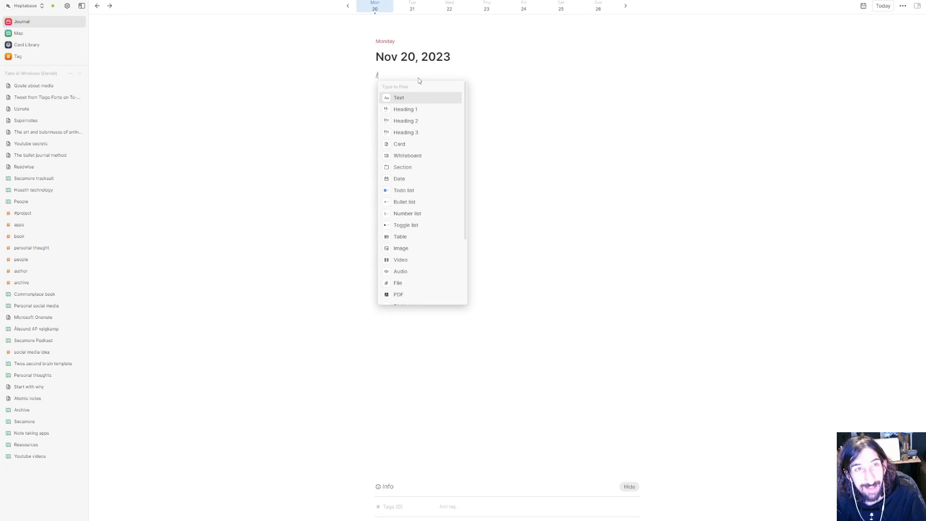
pyautogui.write('todo')
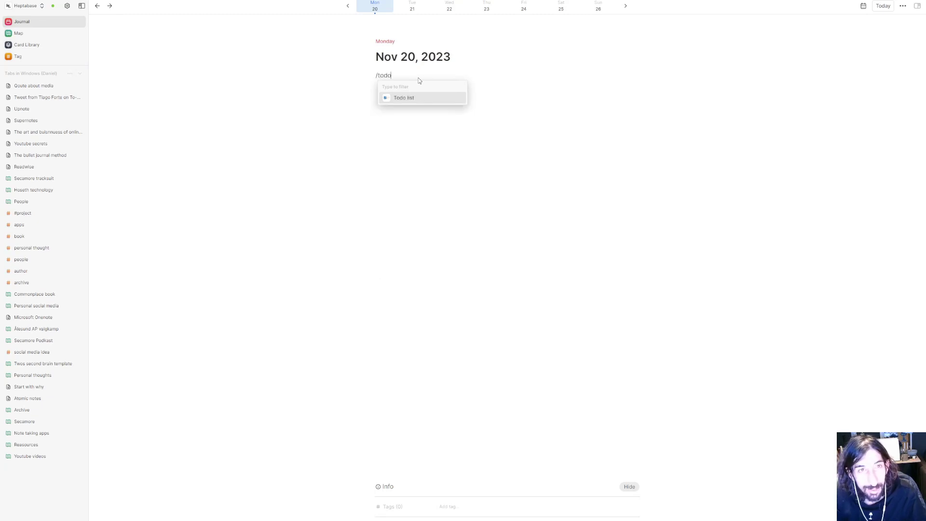
pyautogui.click(420, 97)
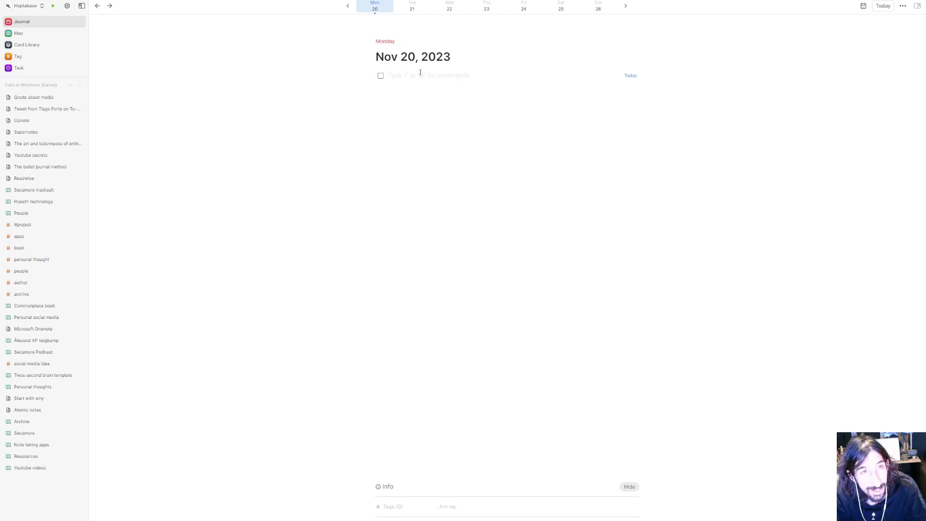
pyautogui.write('Take ')
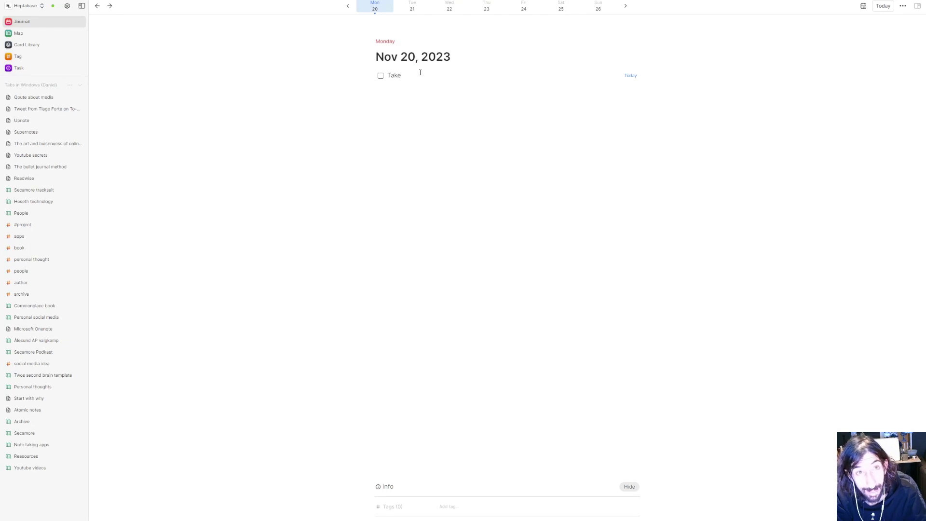
pyautogui.write('out ')
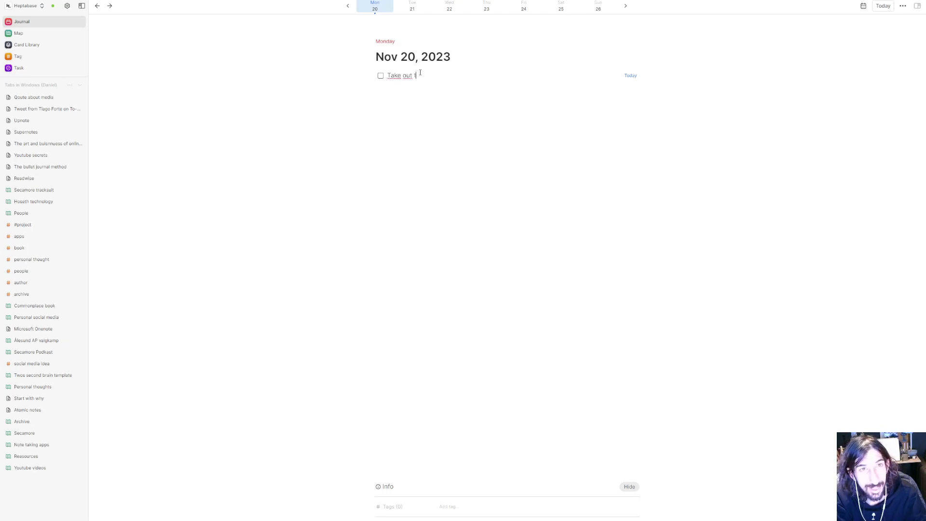
pyautogui.write('trash')
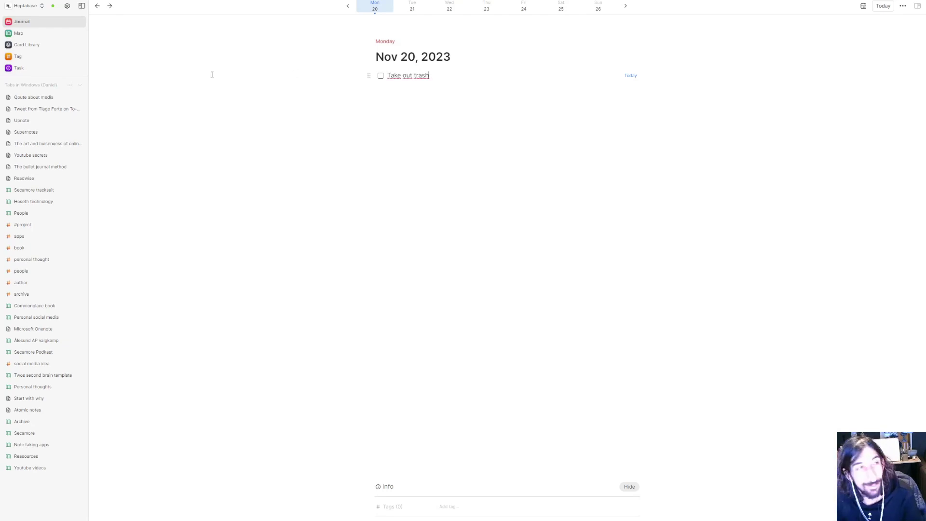
# - In the Task view, reschedule 'Take out trash' from today to Nov 28
pyautogui.click(45, 67)
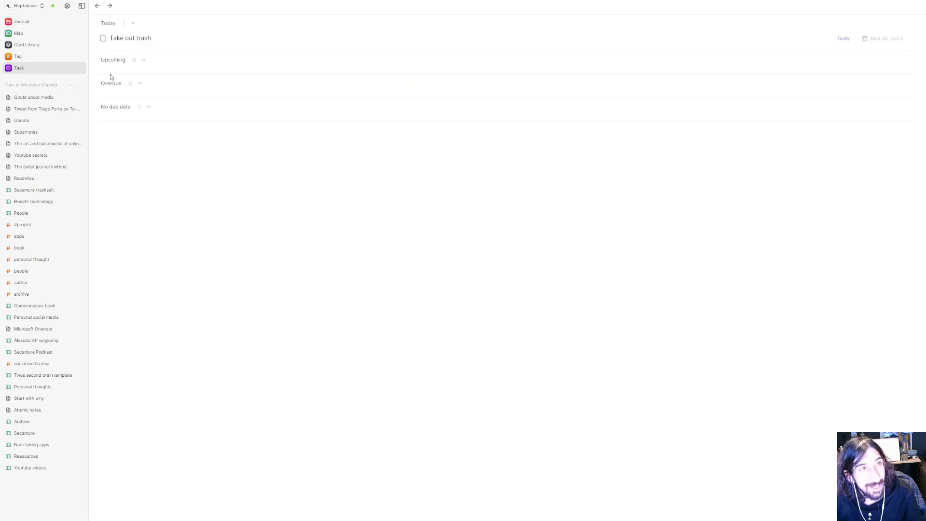
pyautogui.click(129, 39)
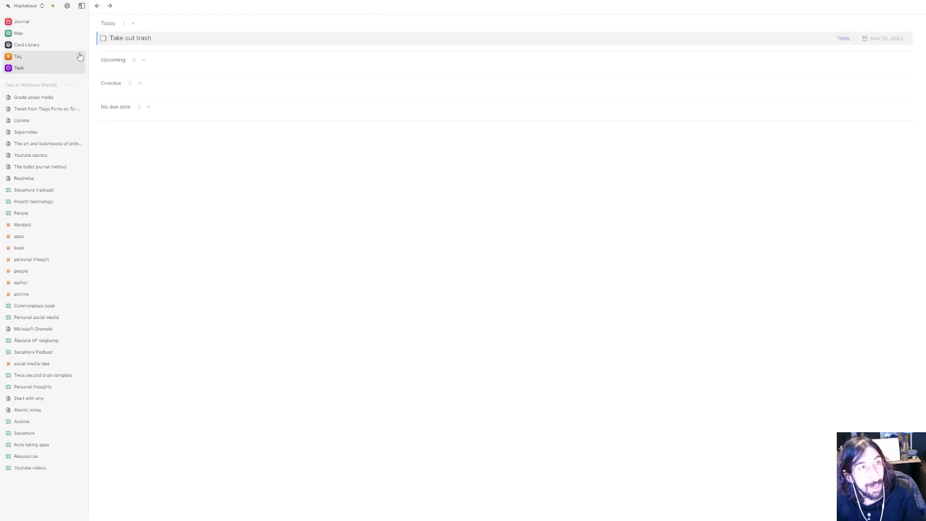
pyautogui.click(844, 38)
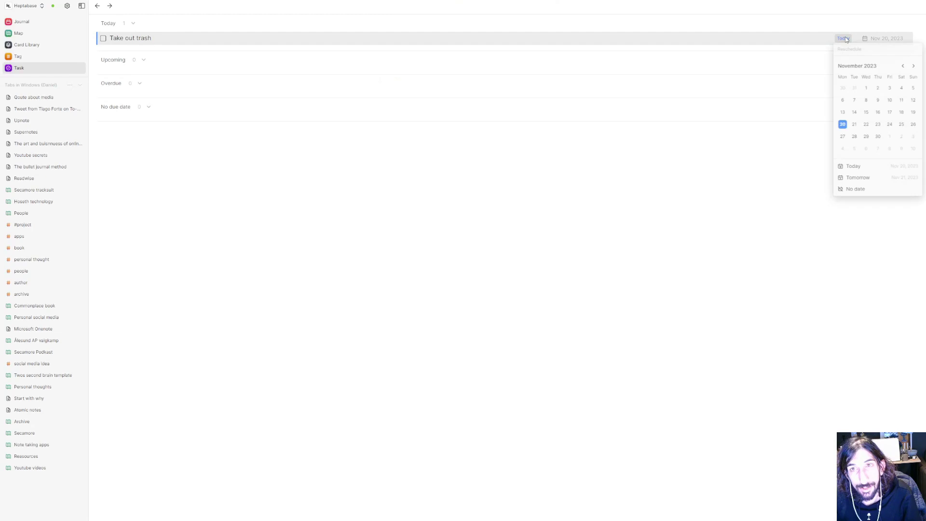
pyautogui.click(854, 124)
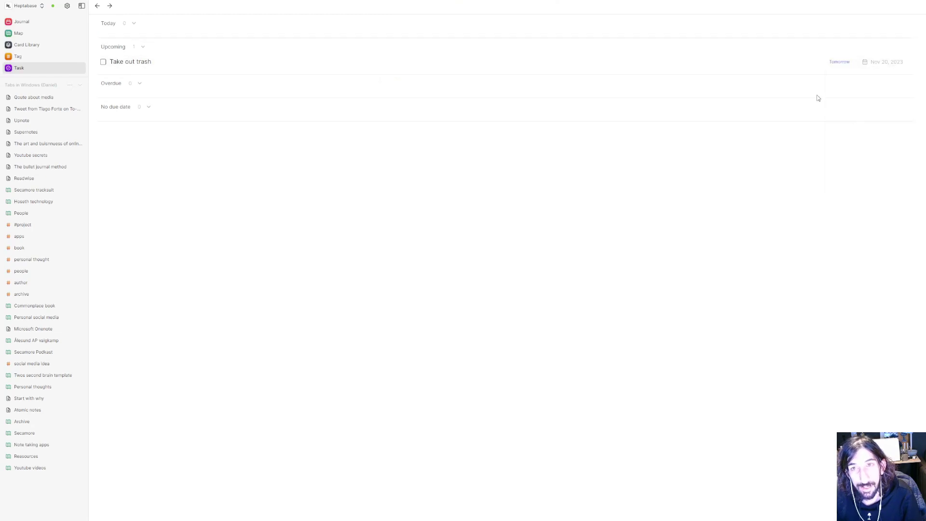
pyautogui.click(839, 61)
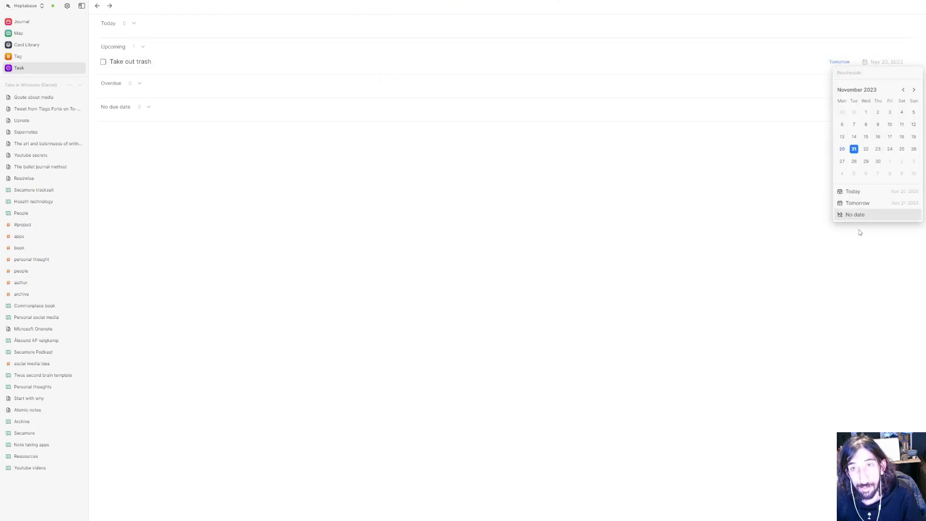
pyautogui.click(854, 161)
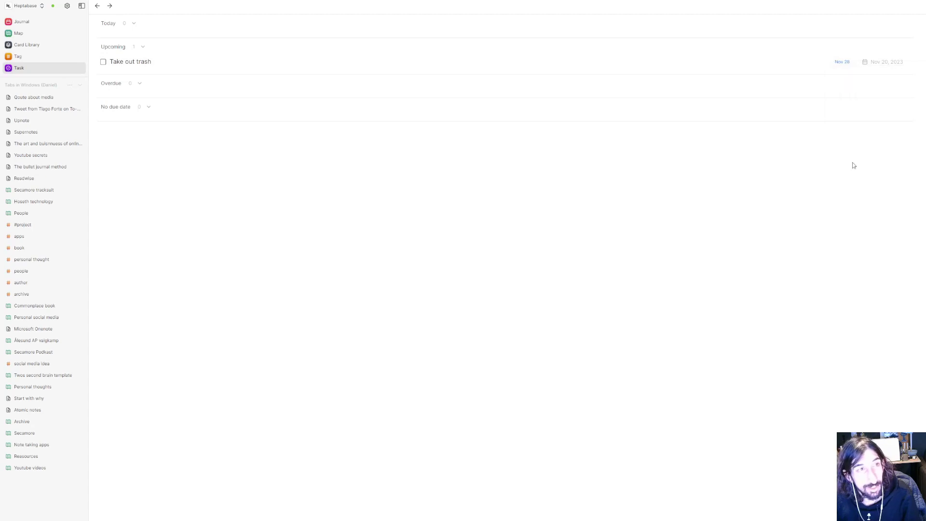
pyautogui.click(842, 62)
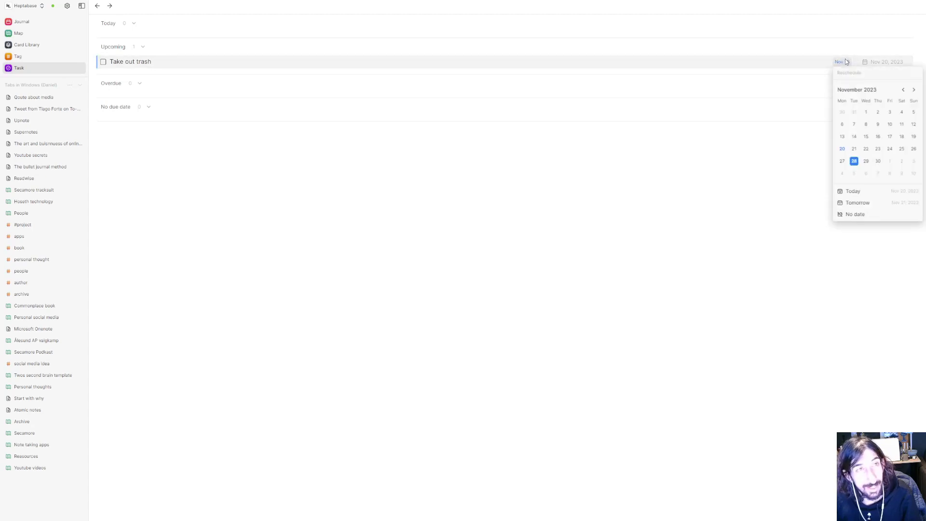
pyautogui.click(845, 61)
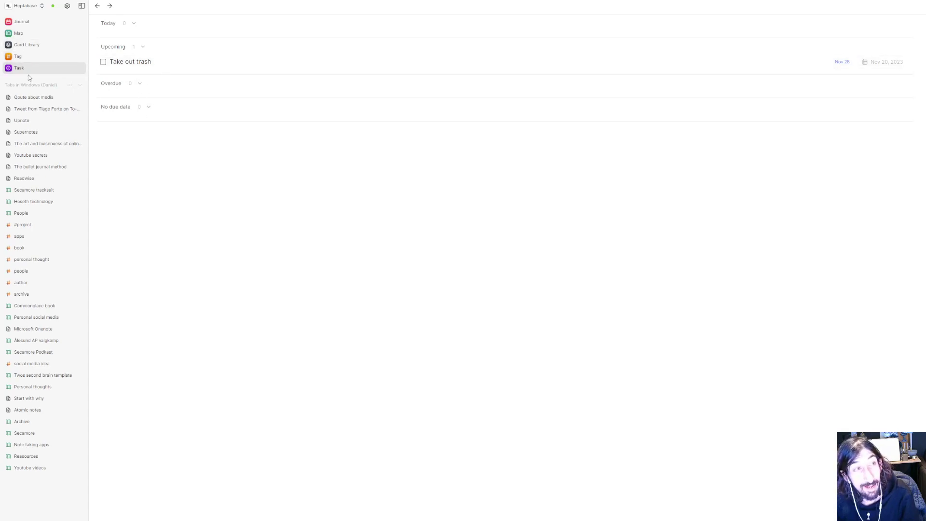
# - Open the Siyuan notes card from the Reasources whiteboard in the side panel
pyautogui.click(28, 33)
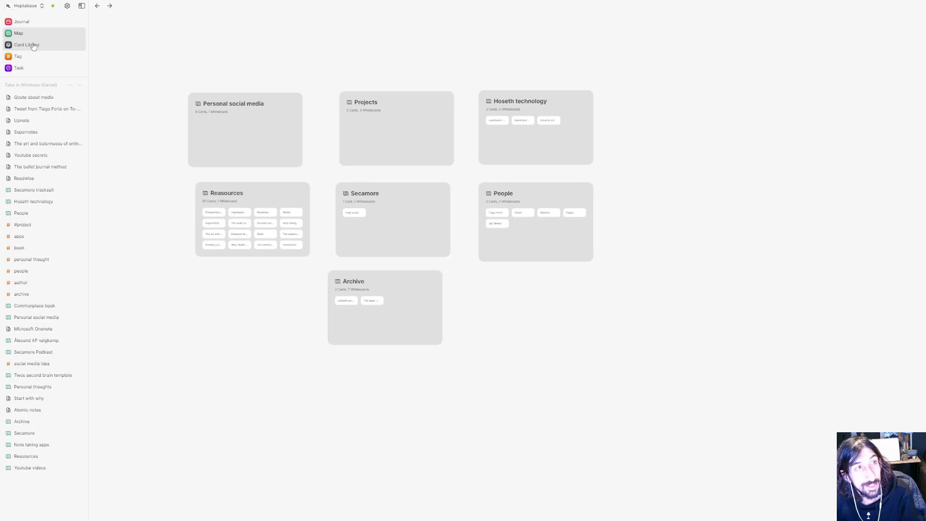
pyautogui.click(33, 46)
pyautogui.click(22, 34)
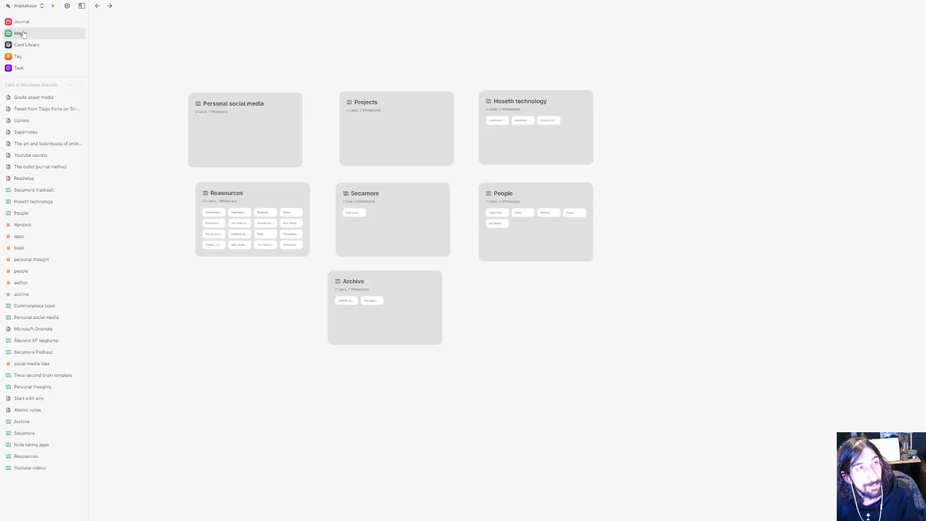
pyautogui.click(258, 200)
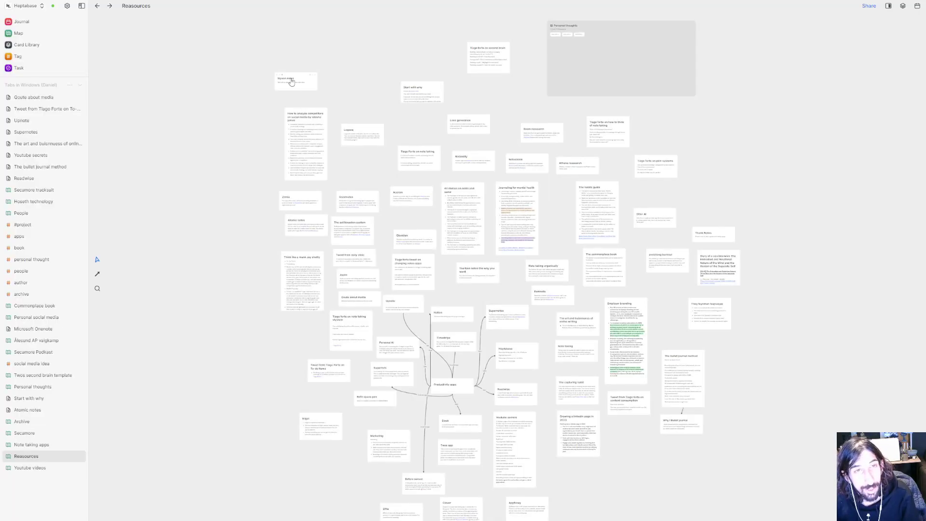
pyautogui.click(304, 85)
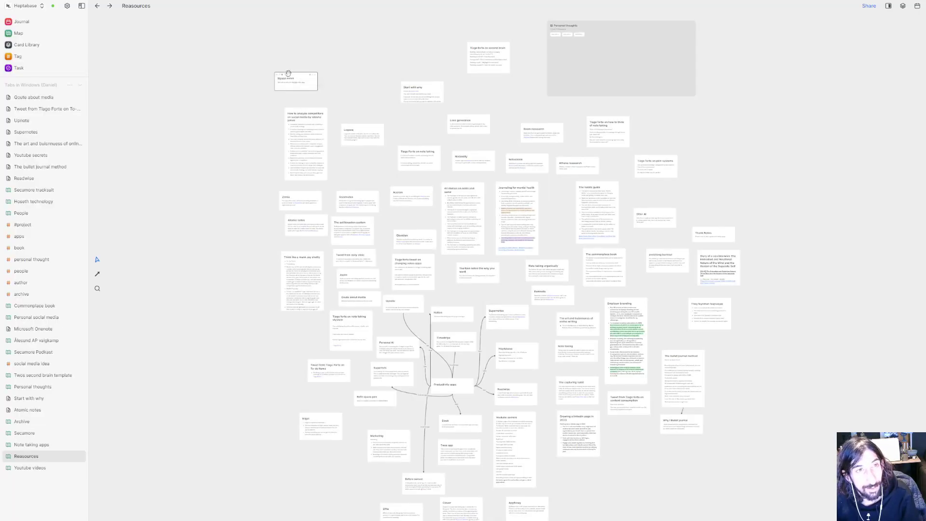
pyautogui.click(291, 74)
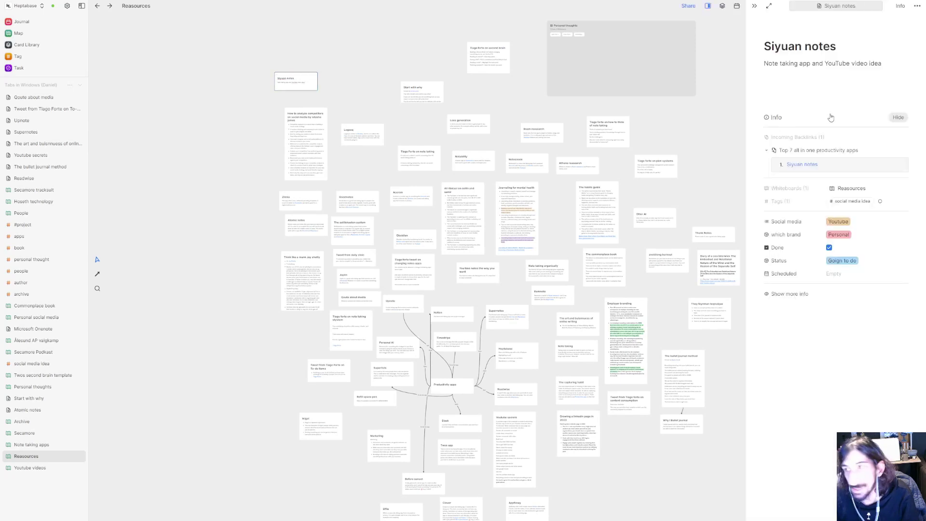
# - Add a to-do 'film video siyuan notes' to the Siyuan notes card
pyautogui.click(798, 88)
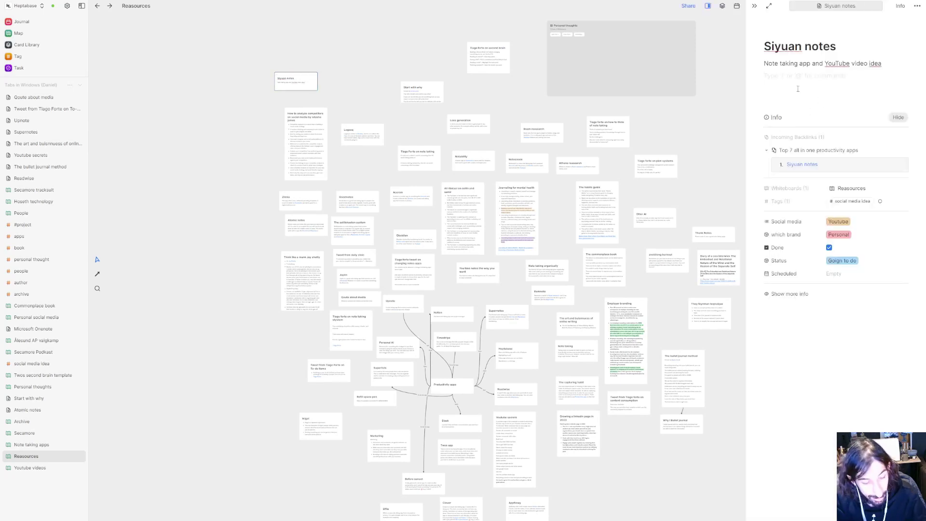
pyautogui.write('/todo')
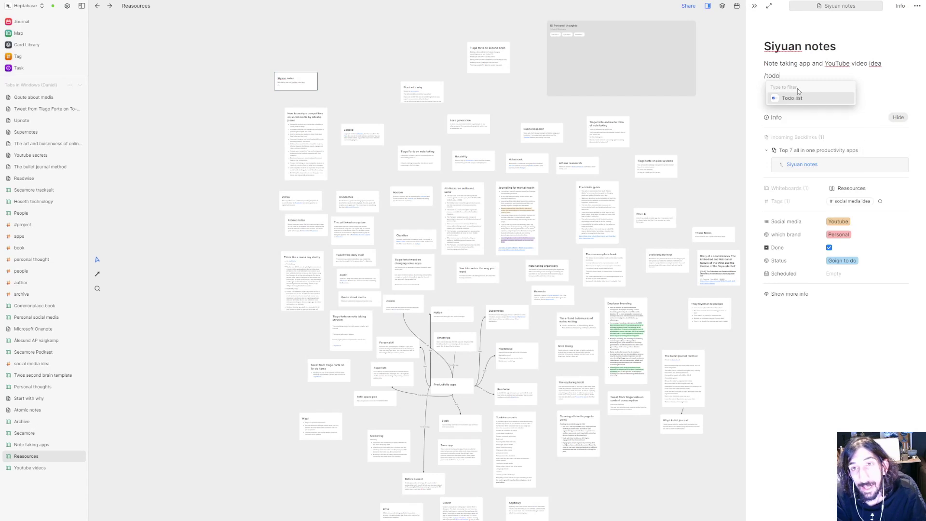
pyautogui.press('Return')
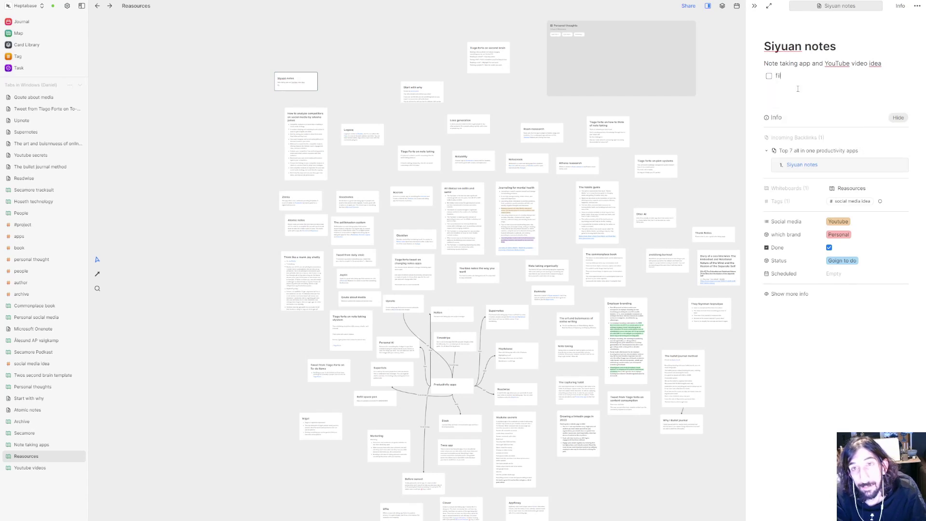
pyautogui.write('film video si')
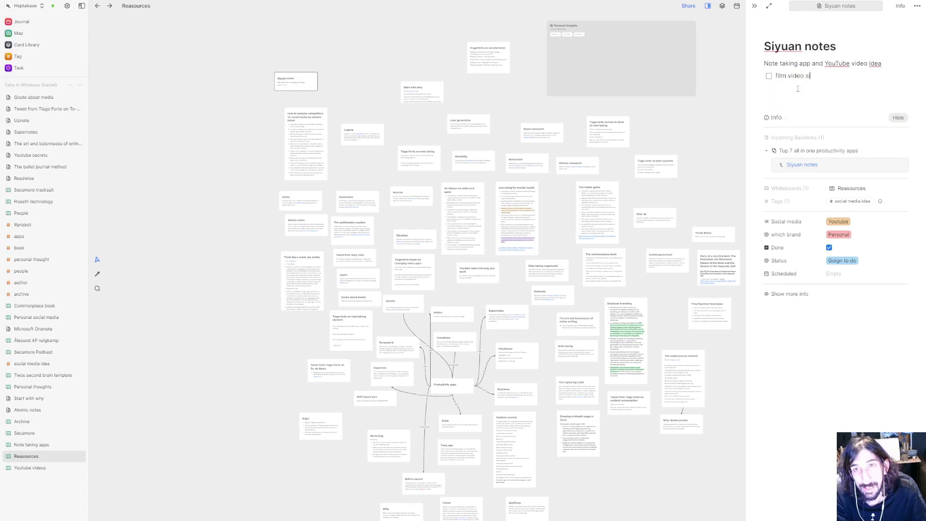
pyautogui.write('yuan notes')
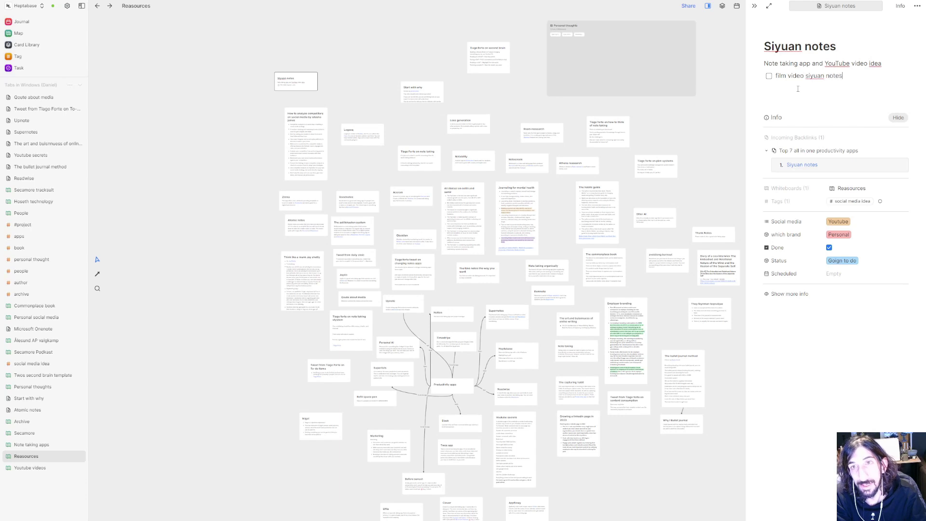
# - Schedule 'film video siyuan notes' for tomorrow in the Task view, then show the Card Library
pyautogui.click(28, 69)
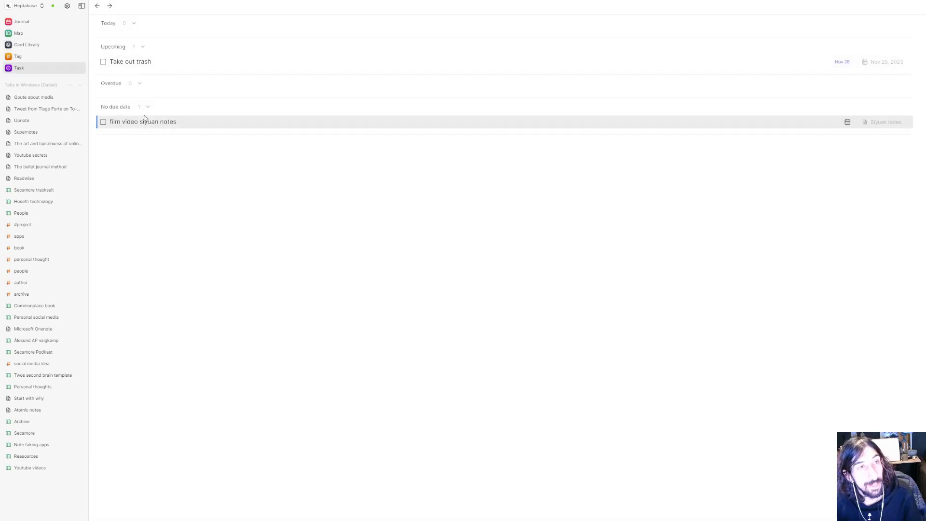
pyautogui.click(847, 124)
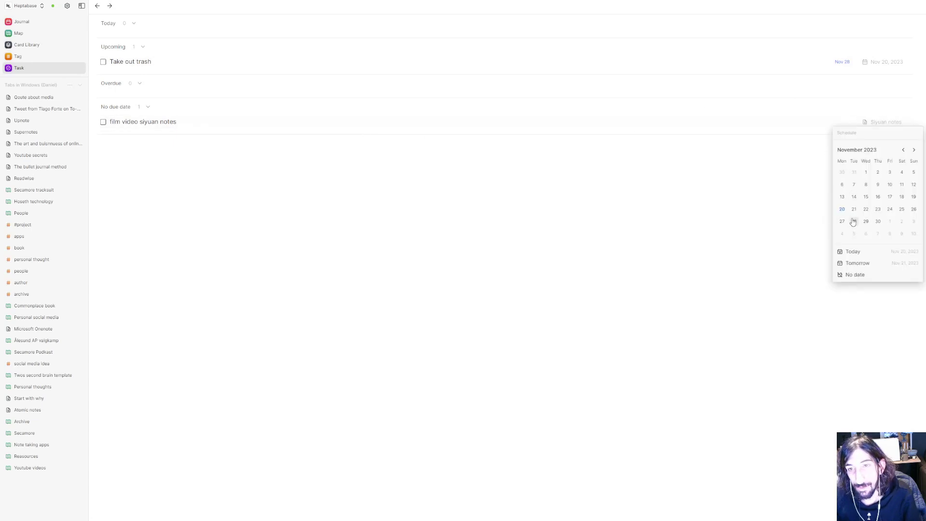
pyautogui.click(872, 268)
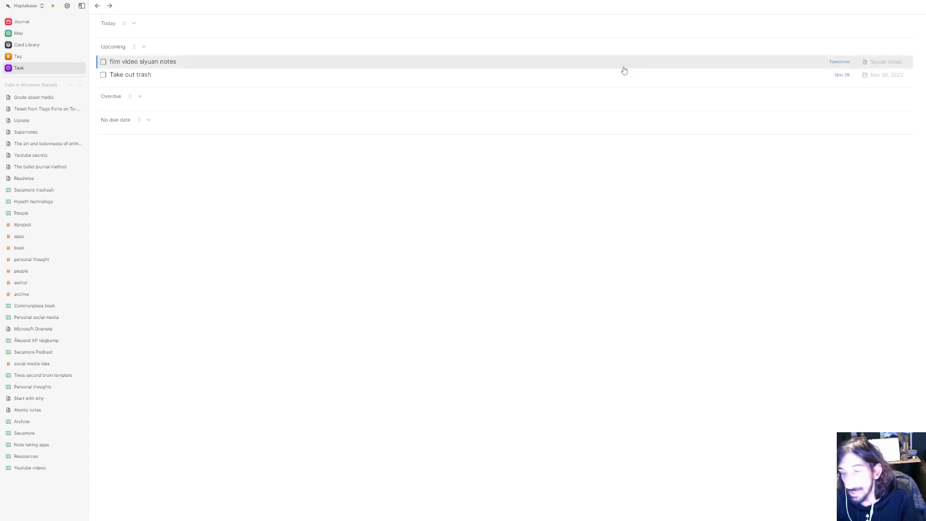
pyautogui.click(27, 48)
# - Delete the 'film video siyuan notes' to-do from the Siyuan notes card
pyautogui.click(156, 66)
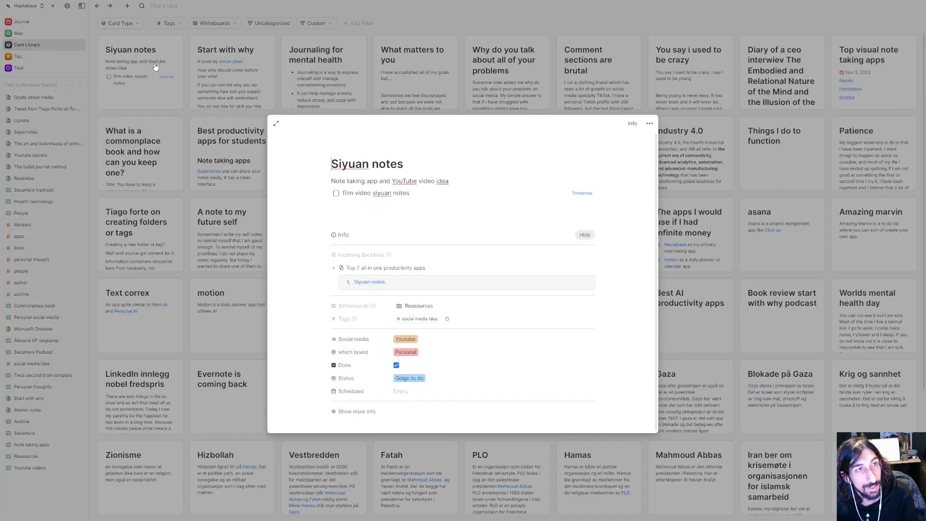
pyautogui.moveTo(430, 197); pyautogui.dragTo(337, 192)
pyautogui.press('BackSpace')
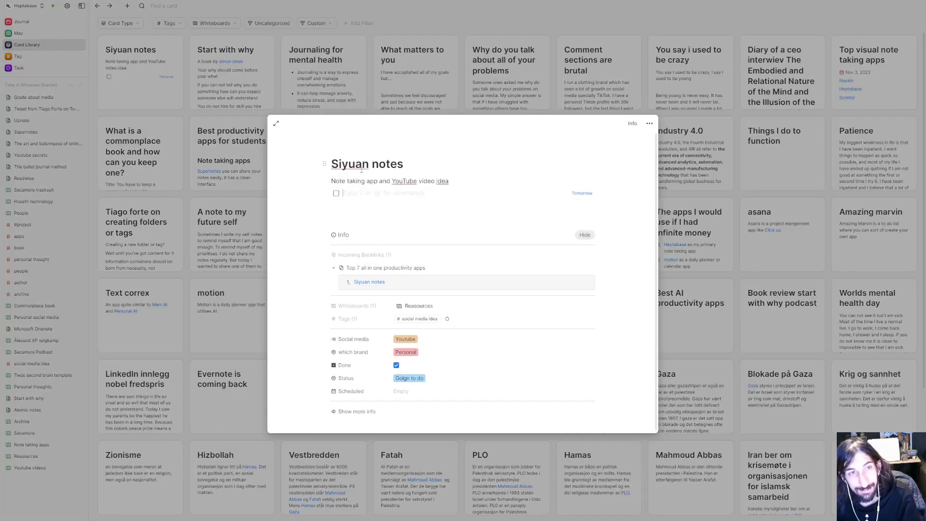
pyautogui.click(664, 87)
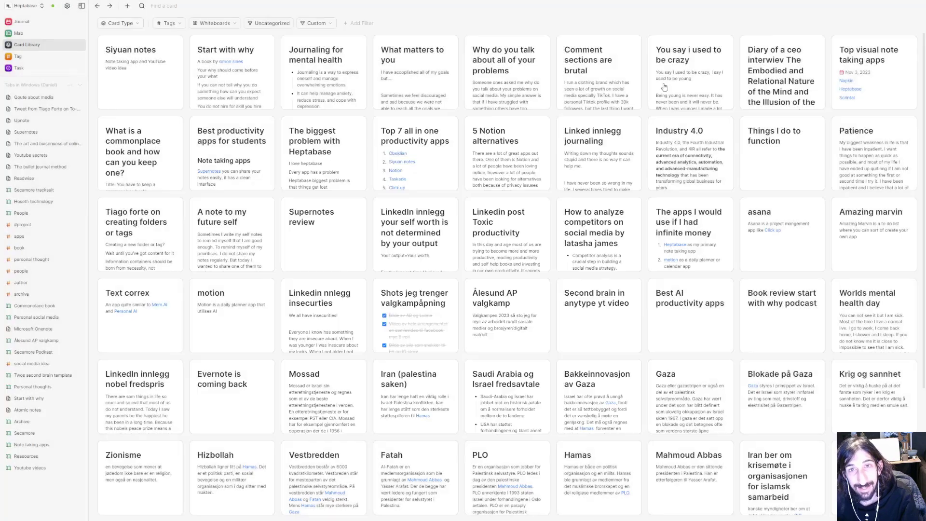
# - Return to the Map of top-level whiteboards
pyautogui.click(31, 68)
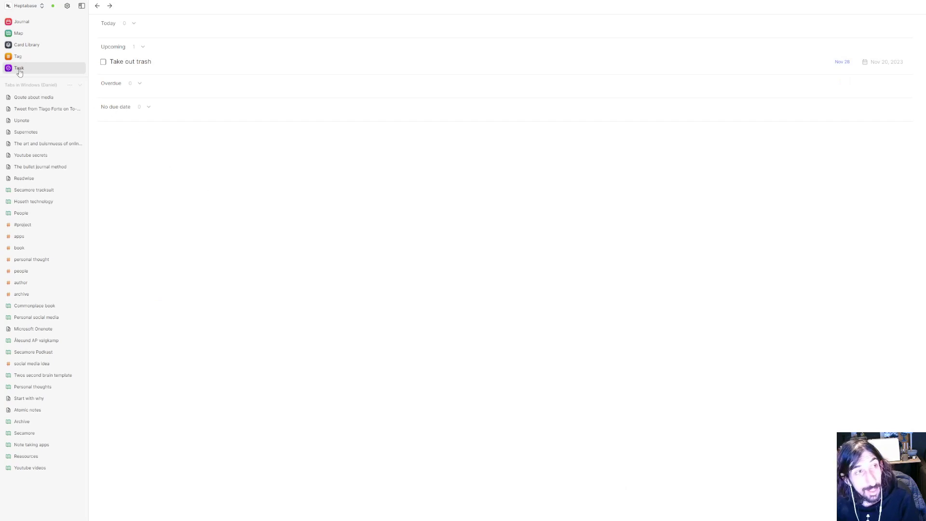
pyautogui.click(29, 45)
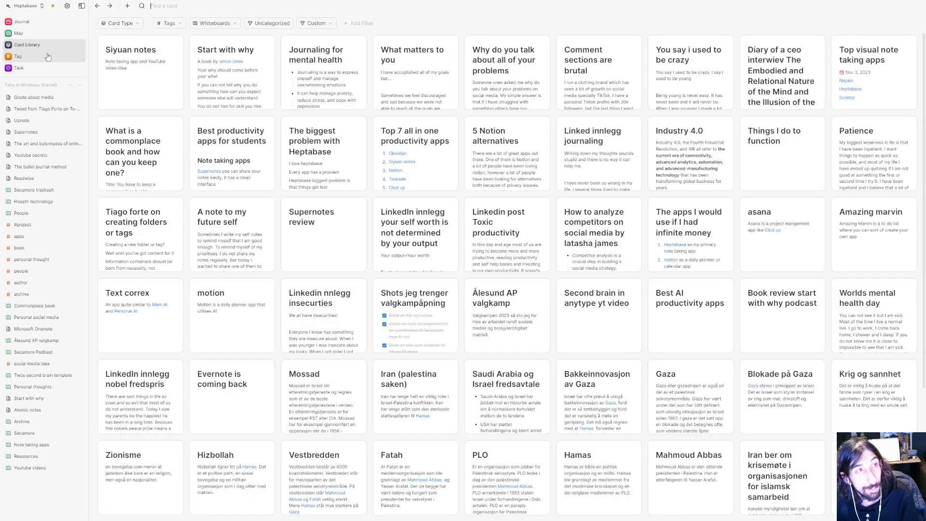
pyautogui.click(41, 33)
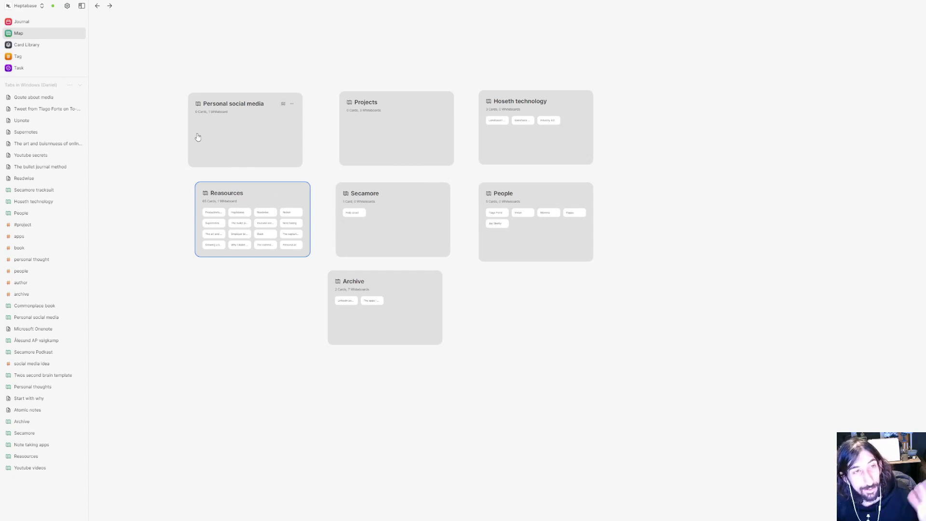
# - Create a new whiteboard inside Projects › Youtube videos
pyautogui.click(406, 92)
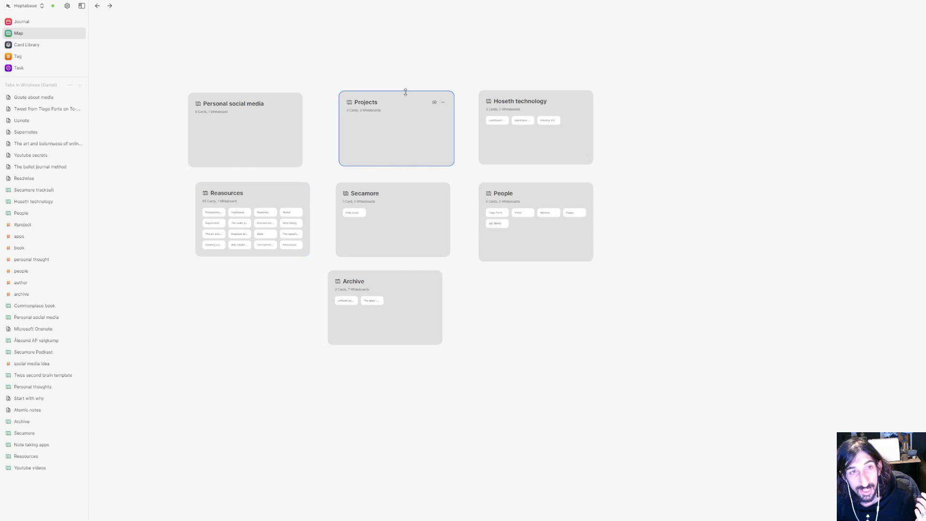
pyautogui.doubleClick(400, 99)
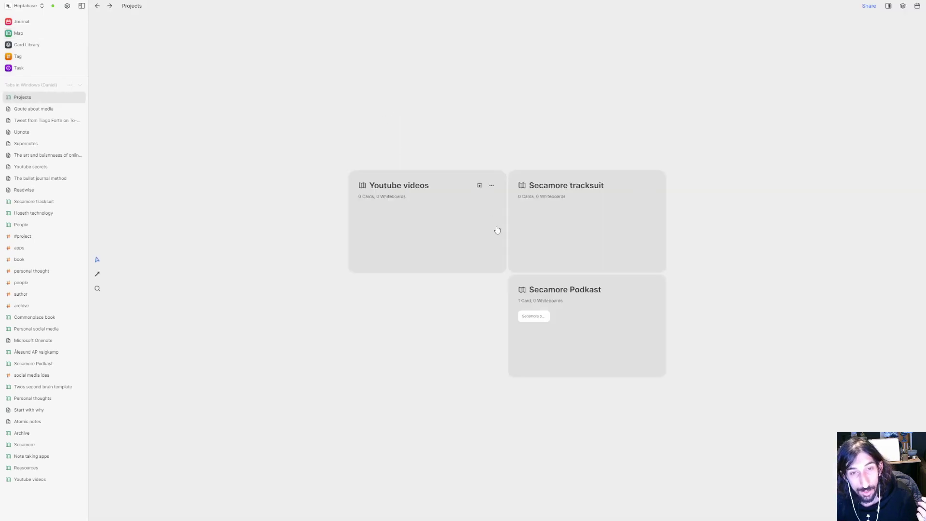
pyautogui.doubleClick(425, 187)
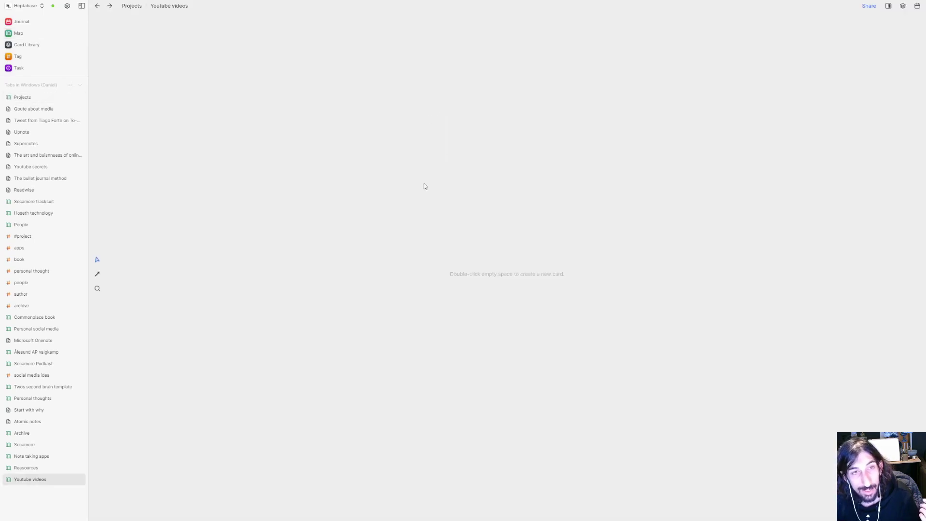
pyautogui.rightClick(488, 197)
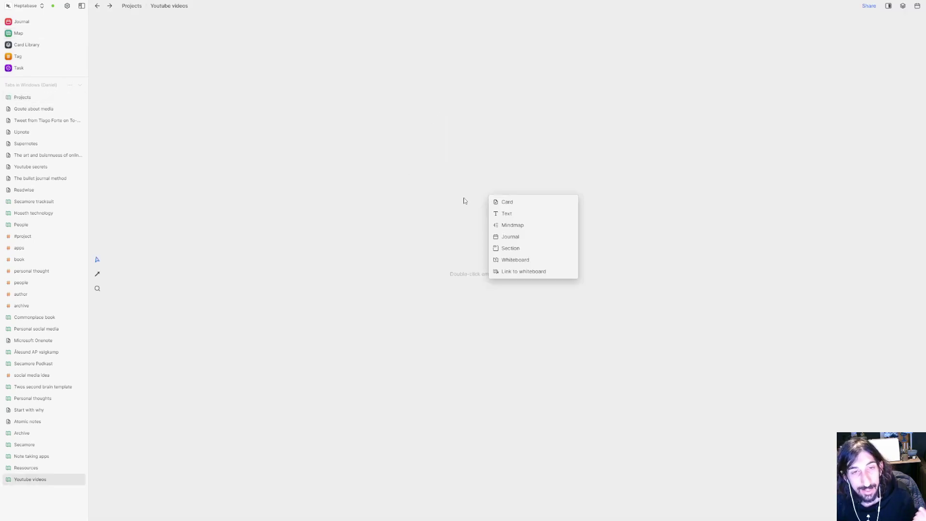
pyautogui.click(542, 264)
# - Rename the new whiteboard to 'Heptabase video'
pyautogui.doubleClick(535, 223)
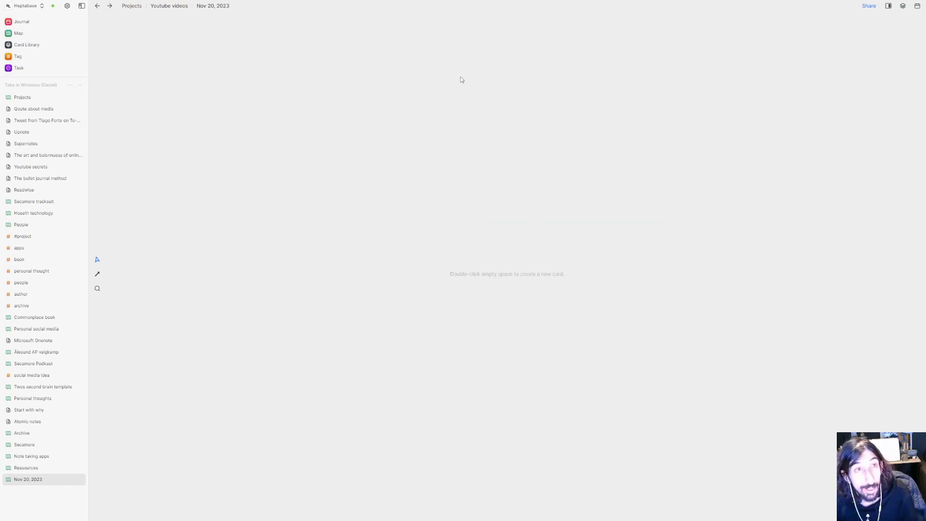
pyautogui.hotkey('ctrl', '[')
pyautogui.doubleClick(549, 214)
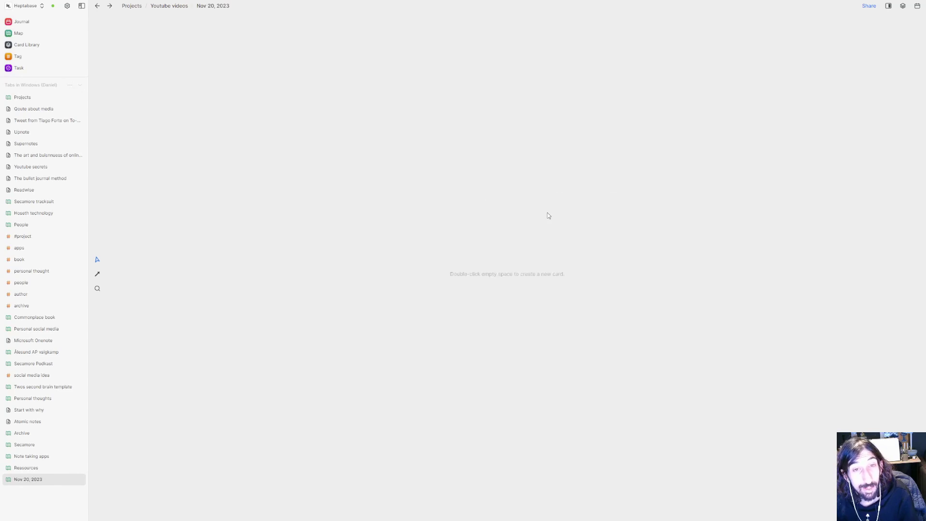
pyautogui.tripleClick(230, 10)
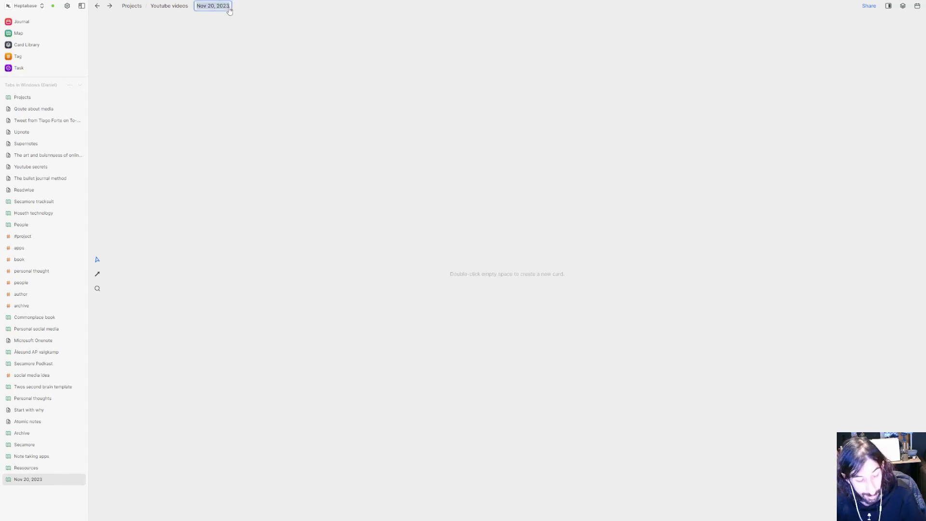
pyautogui.write('Heptabase')
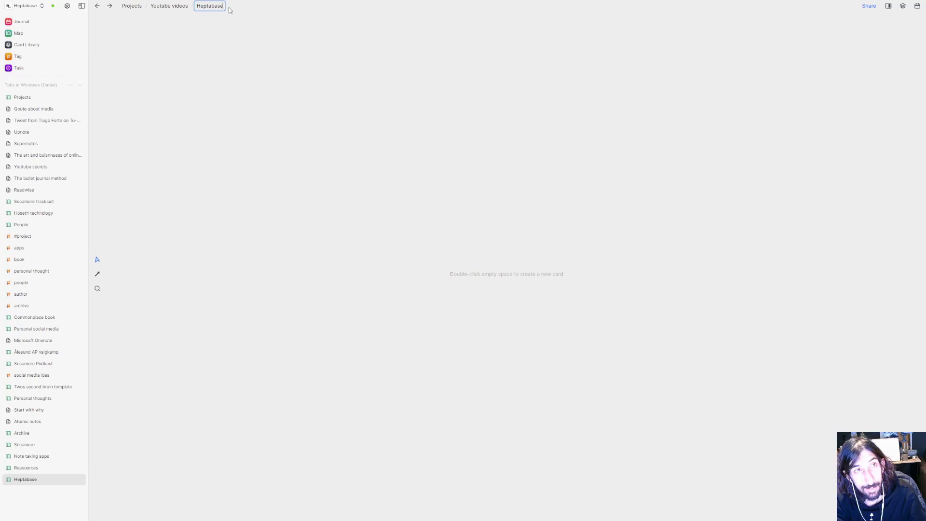
pyautogui.write(' vi')
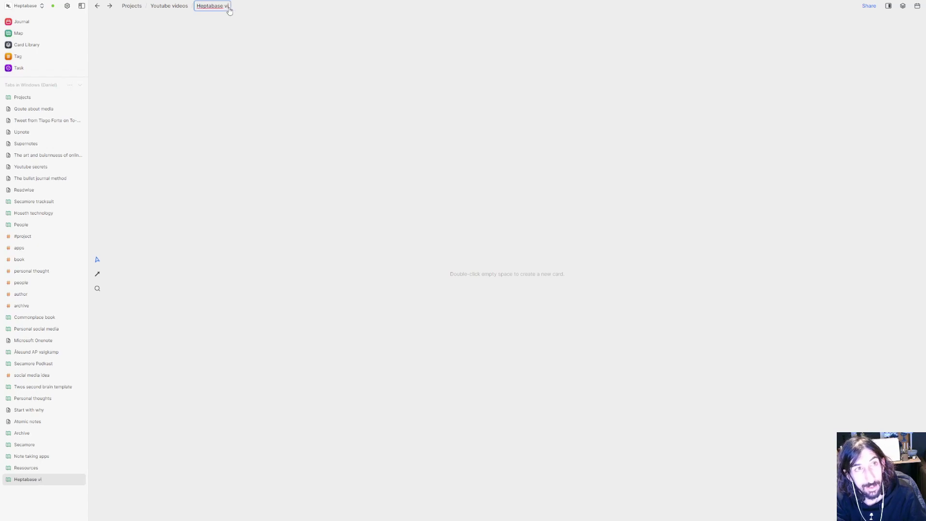
pyautogui.write('deo')
pyautogui.click(310, 47)
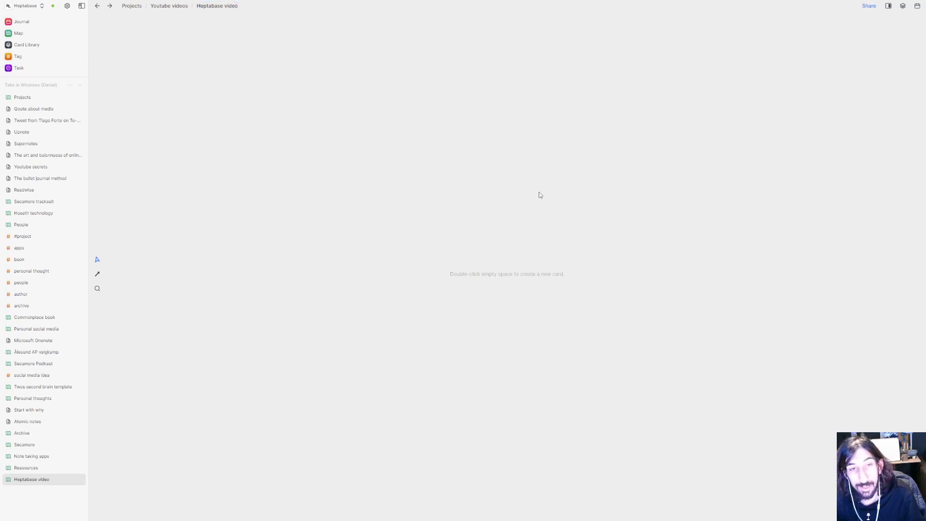
# - Add a card headed 'To dos for heptabase video' to the whiteboard
pyautogui.doubleClick(506, 192)
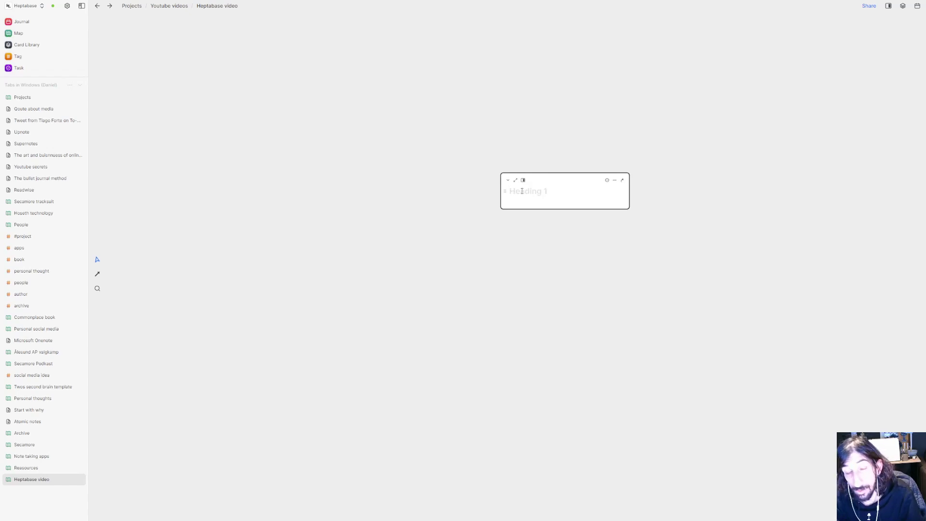
pyautogui.write('T')
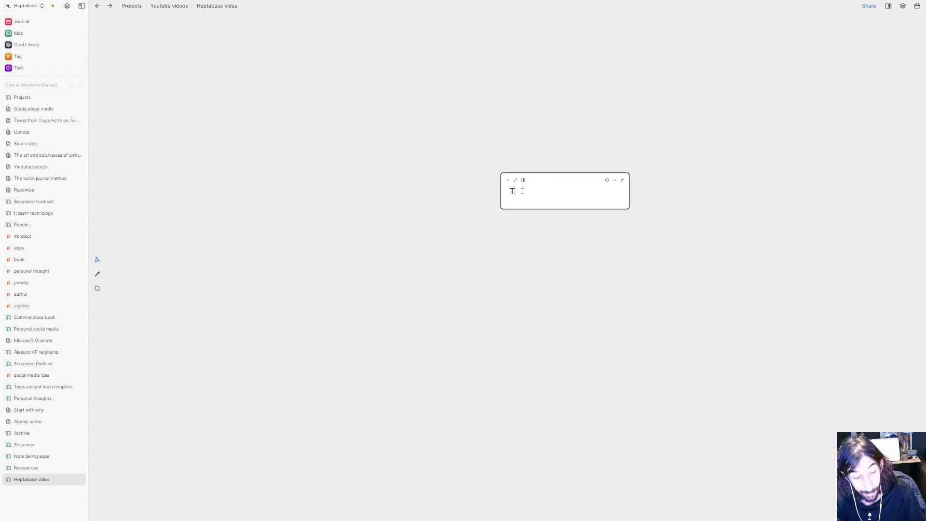
pyautogui.write('o dos for')
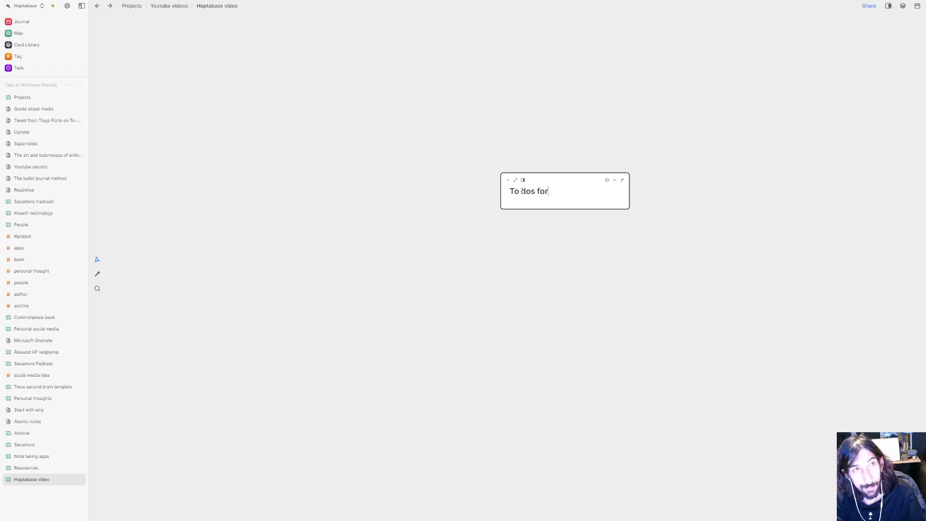
pyautogui.write(' heptabse')
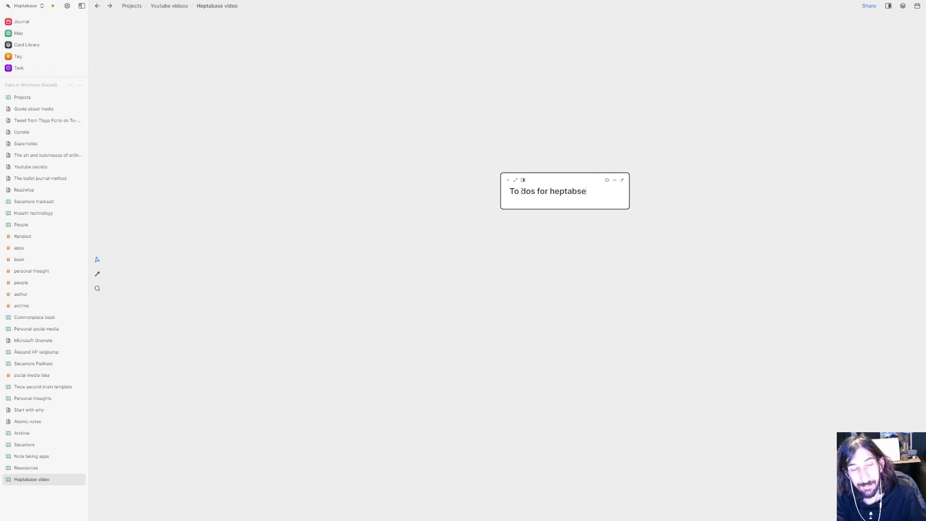
pyautogui.write('se vid')
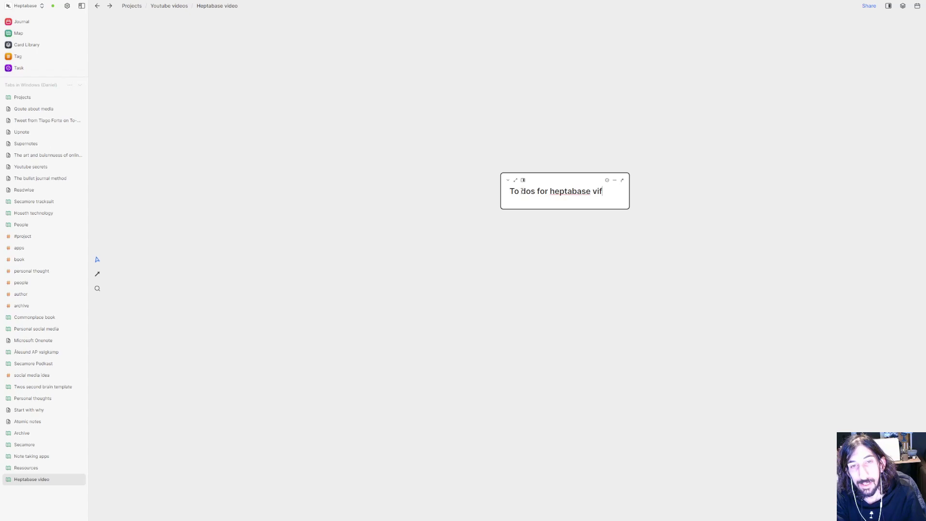
pyautogui.write('eo')
pyautogui.click(676, 219)
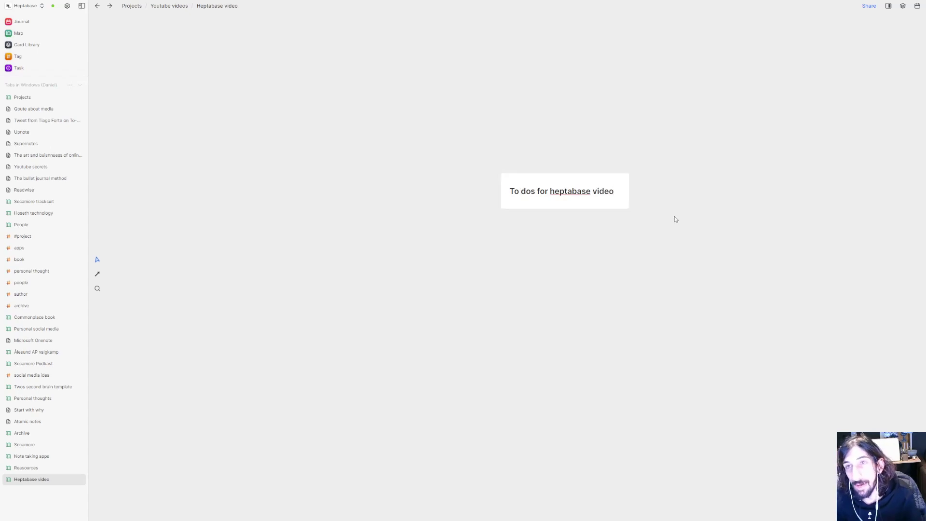
# - Search the Card Library for 'heptabase' and drag four matching cards, including How I use heptabase, onto the whiteboard
pyautogui.click(903, 6)
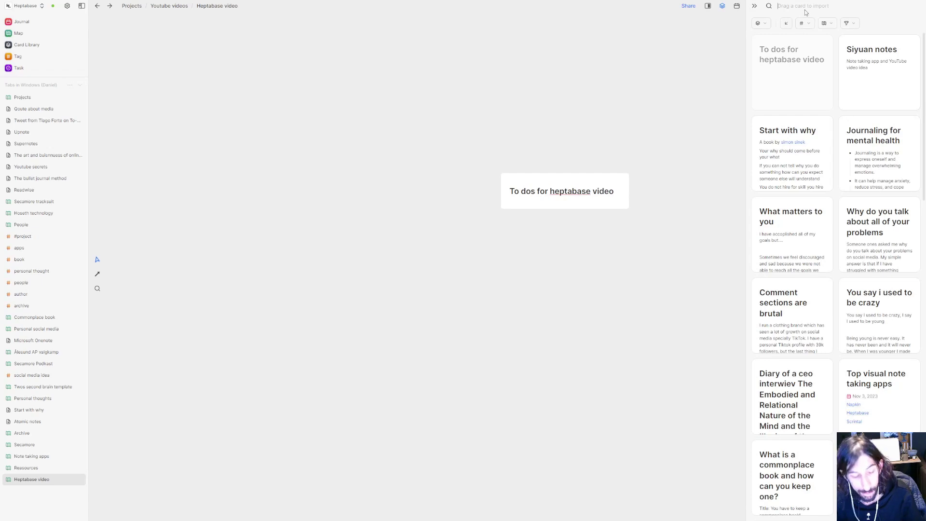
pyautogui.write('heptabas')
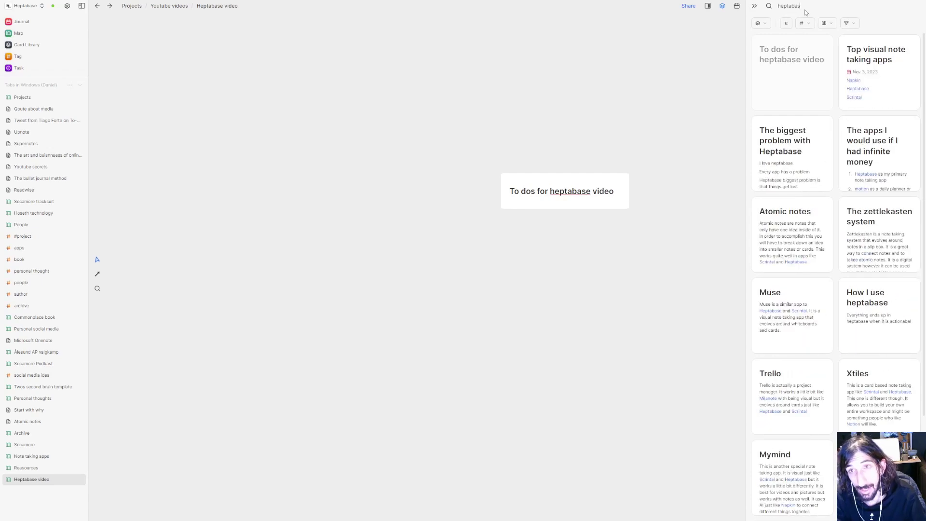
pyautogui.write('e')
pyautogui.moveTo(880, 55); pyautogui.dragTo(506, 61)
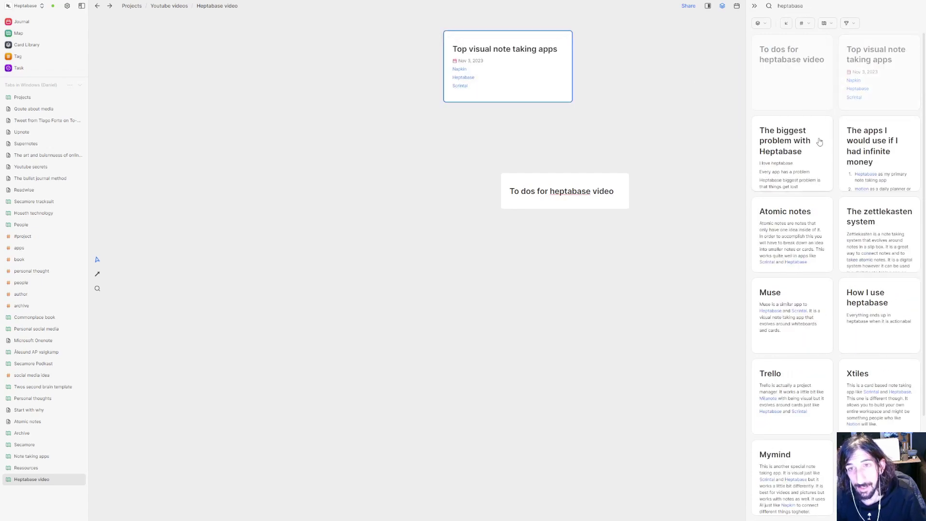
pyautogui.moveTo(819, 141); pyautogui.dragTo(415, 113)
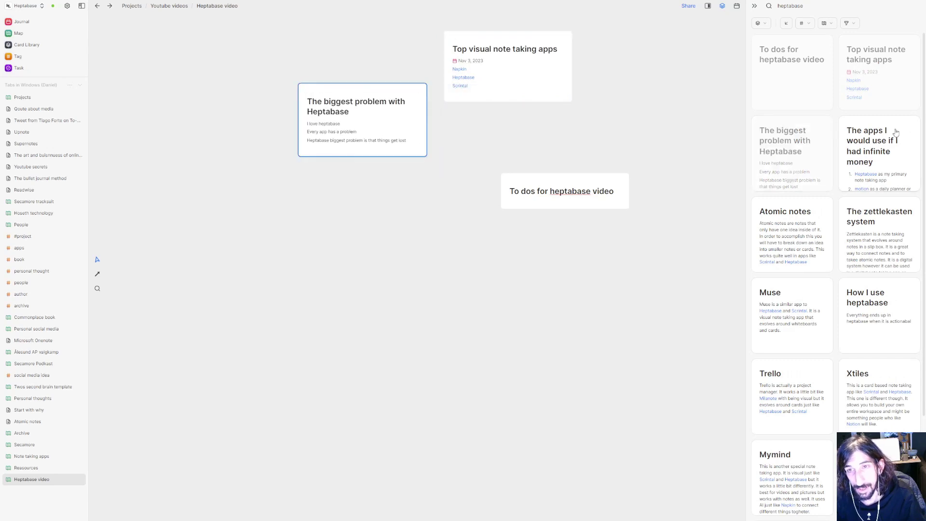
pyautogui.moveTo(895, 133); pyautogui.dragTo(651, 46)
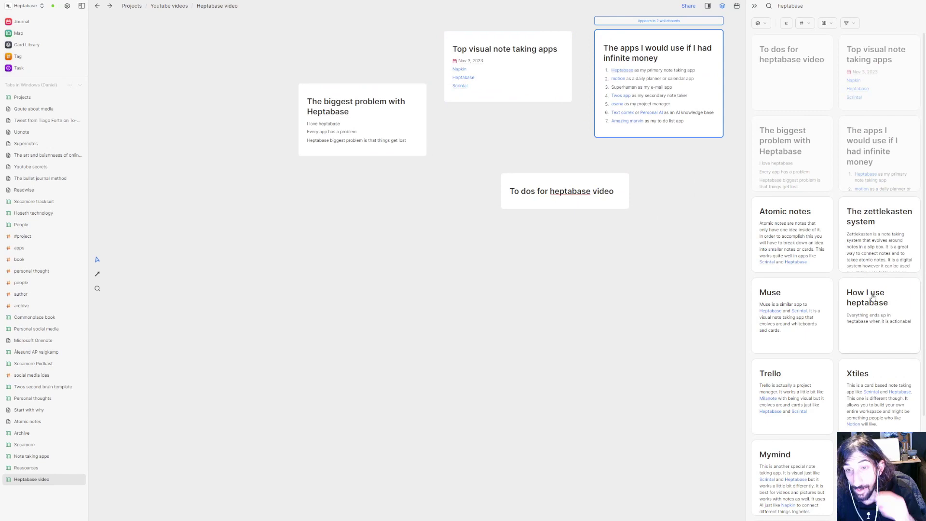
pyautogui.moveTo(873, 296); pyautogui.dragTo(248, 192)
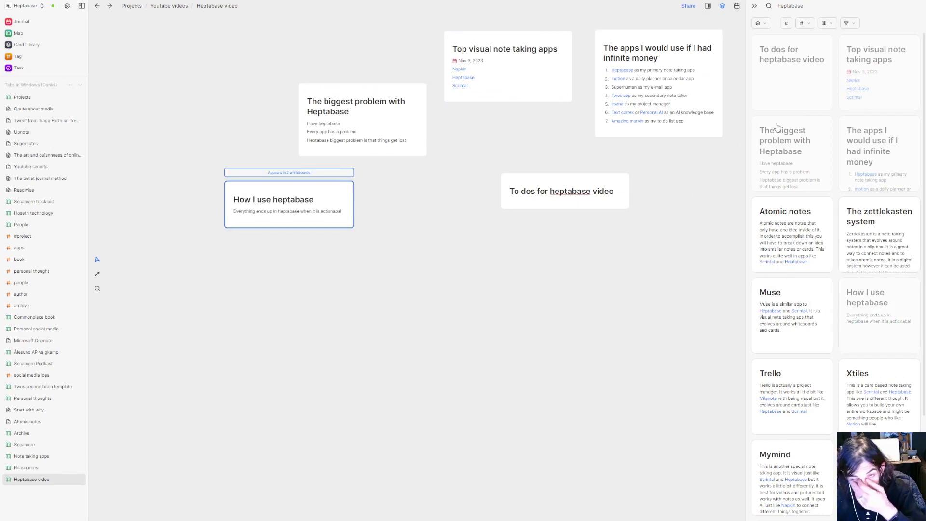
pyautogui.click(754, 6)
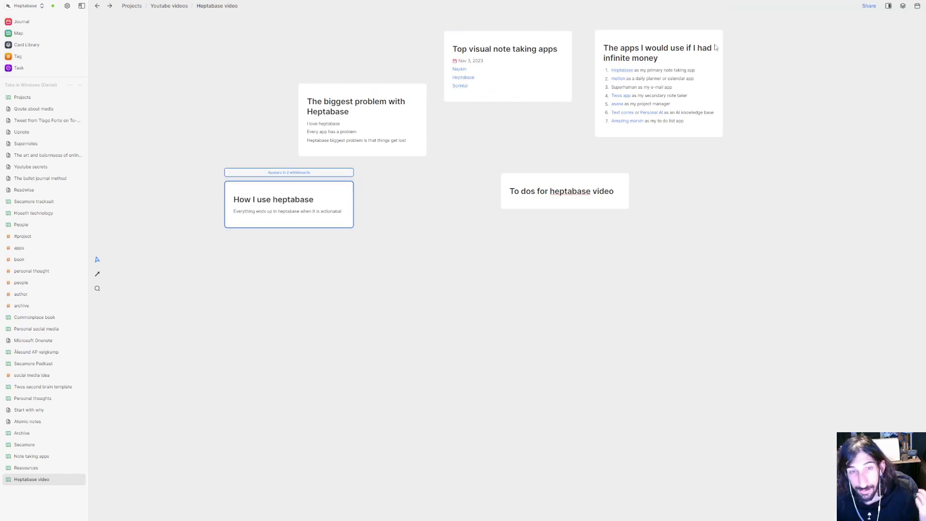
# - Add to-dos Research, Script, Film the video and Publish to the To dos card
pyautogui.click(615, 196)
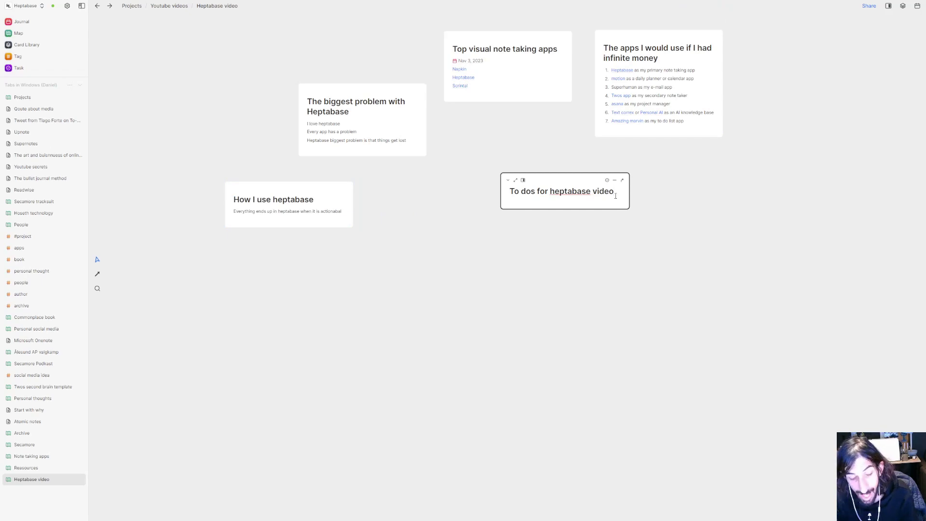
pyautogui.press('Return')
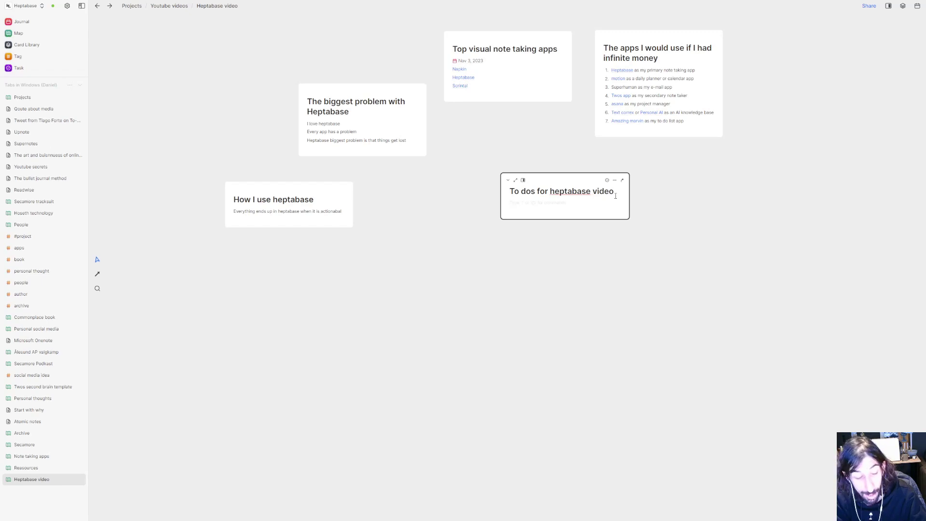
pyautogui.write('/todo')
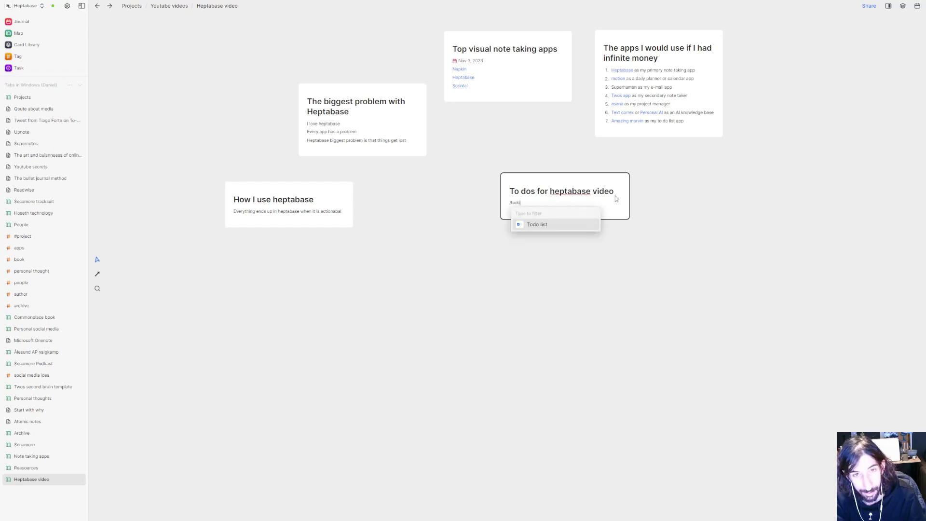
pyautogui.press('Return')
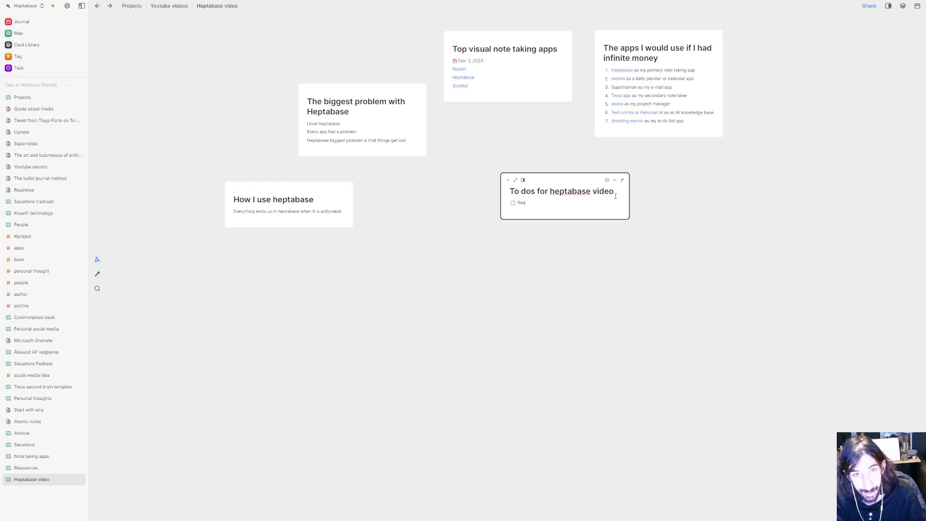
pyautogui.write('Research')
pyautogui.press('Return')
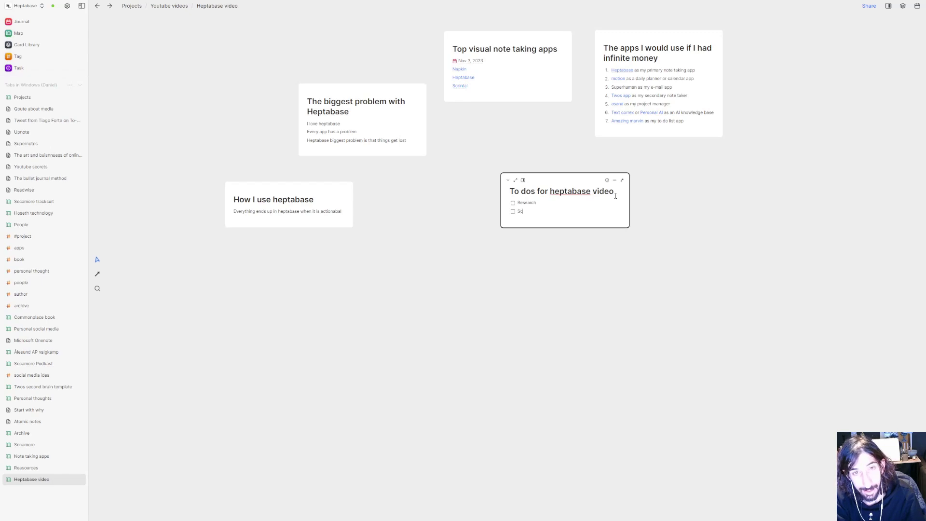
pyautogui.write('Script')
pyautogui.press('Return')
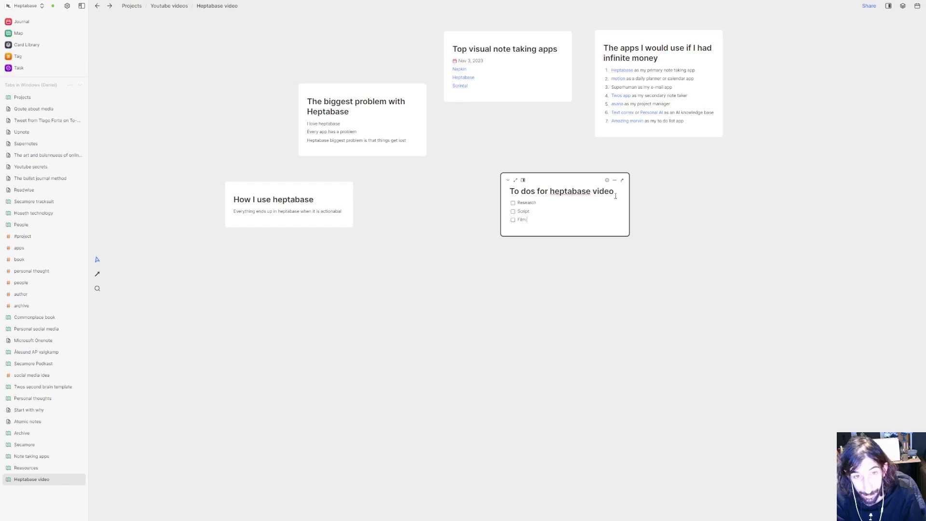
pyautogui.write('Film the video')
pyautogui.press('Return')
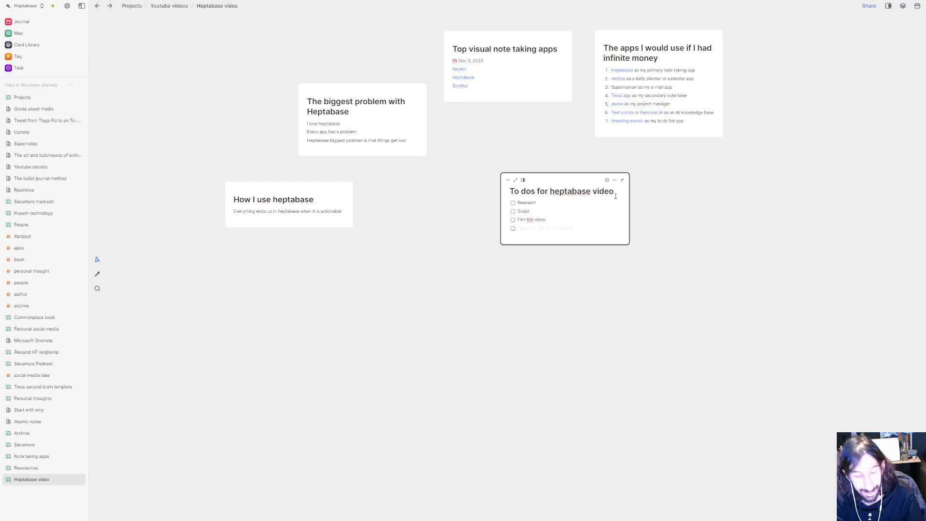
pyautogui.write('Publish')
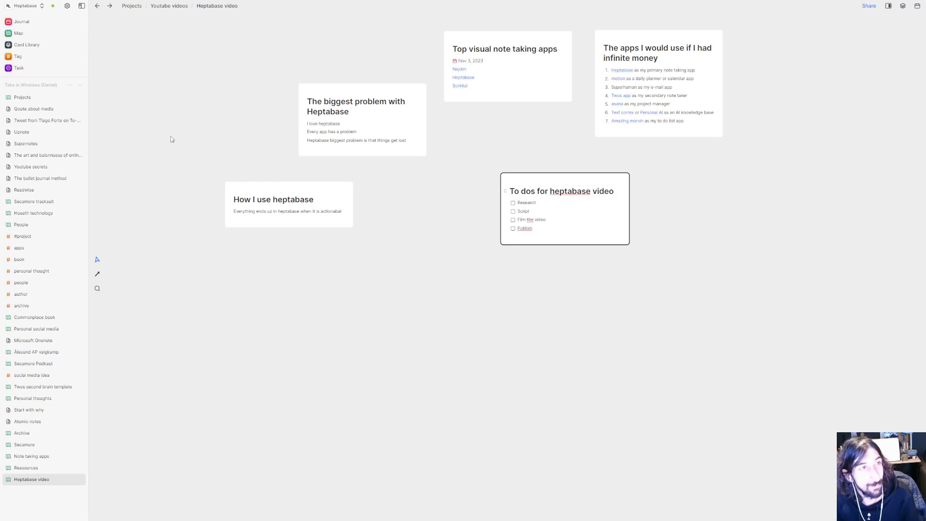
pyautogui.click(19, 72)
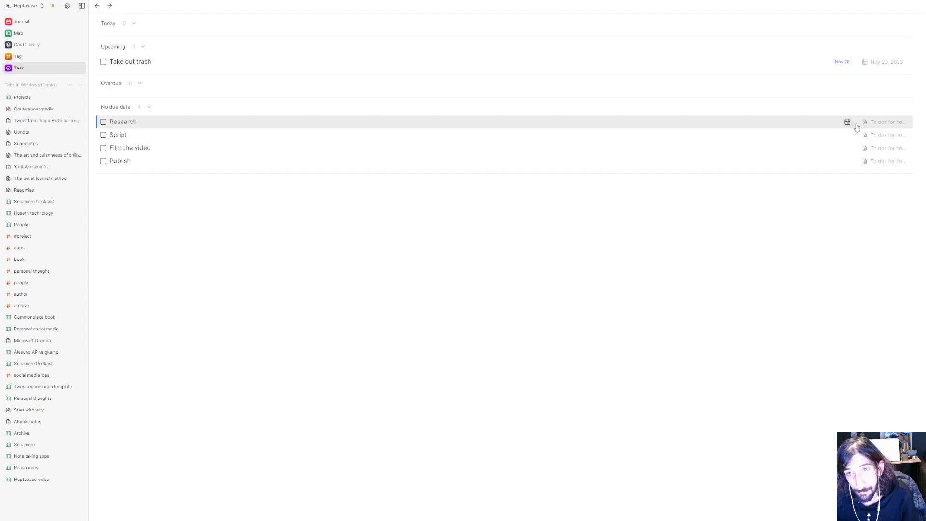
# - Preview the 'To dos for heptabase video' source card from the Task view, then close it
pyautogui.click(887, 125)
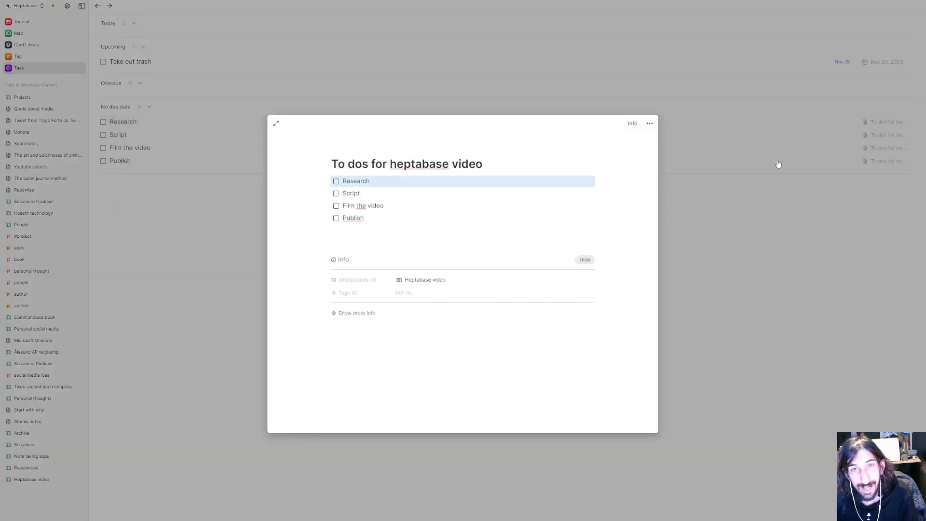
pyautogui.click(777, 165)
pyautogui.click(887, 122)
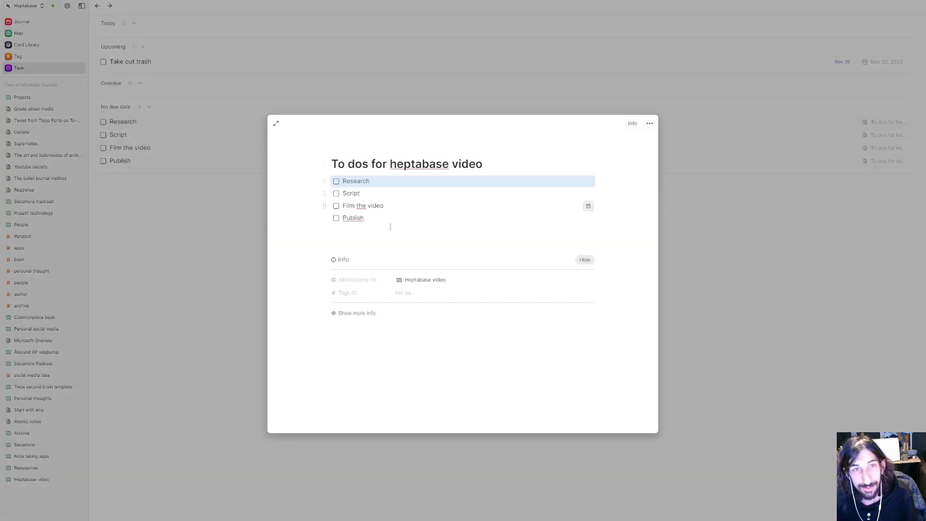
pyautogui.click(789, 173)
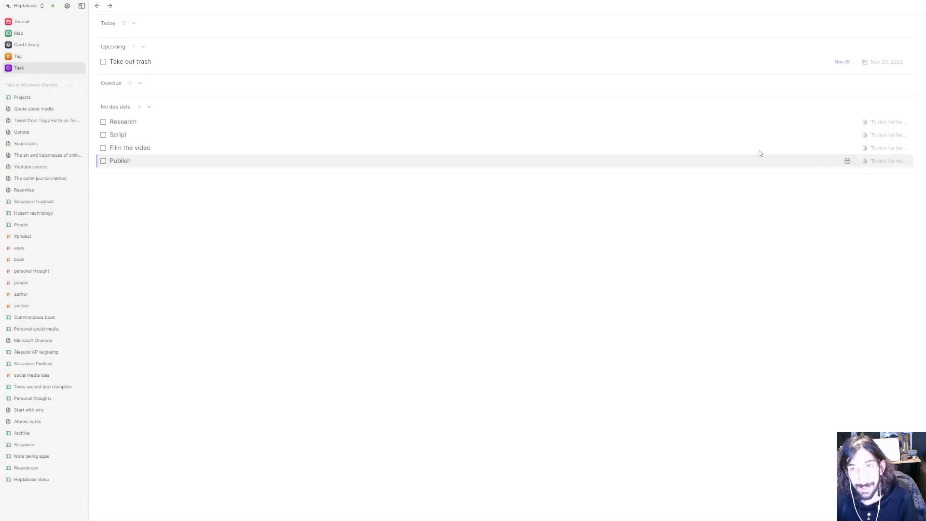
# - Check off Research, Script, Film the video and Publish
pyautogui.click(103, 122)
pyautogui.click(103, 122)
pyautogui.click(102, 122)
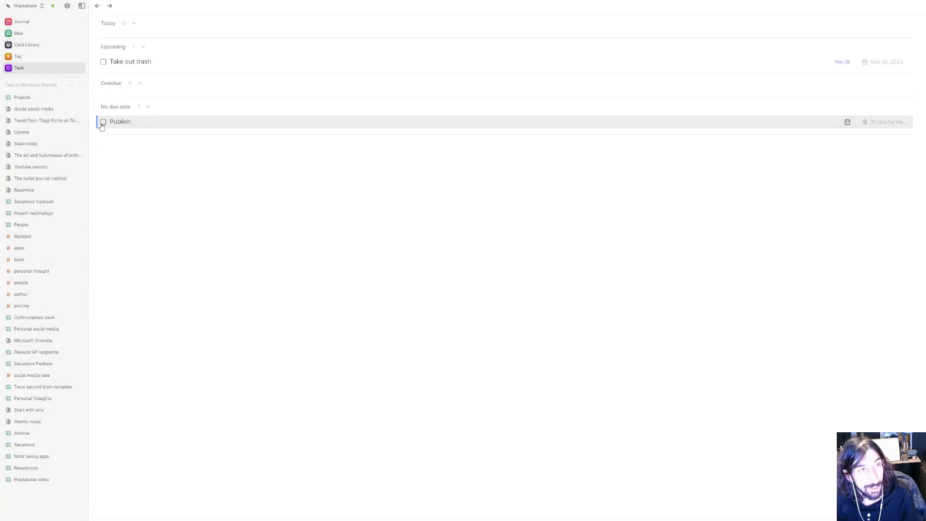
pyautogui.click(102, 122)
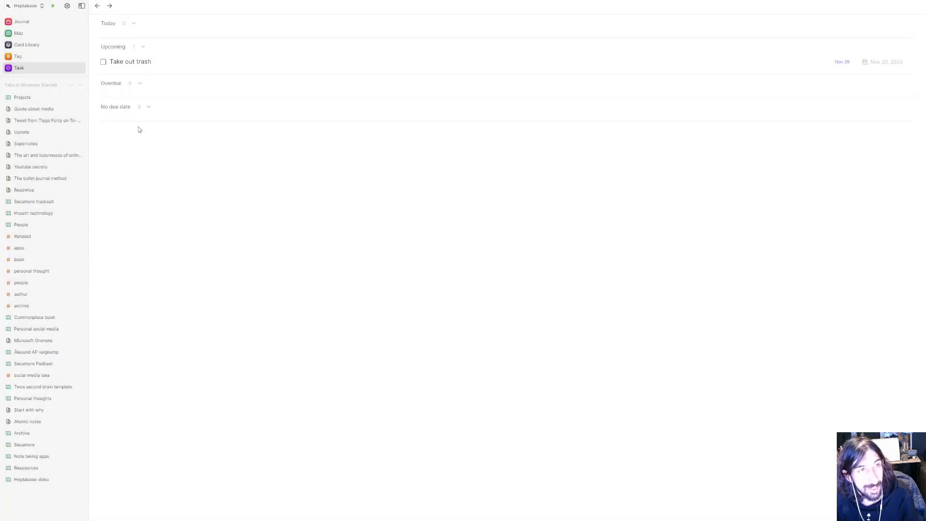
# - Delete the 'To dos for heptabase video' card from the card library
pyautogui.click(26, 44)
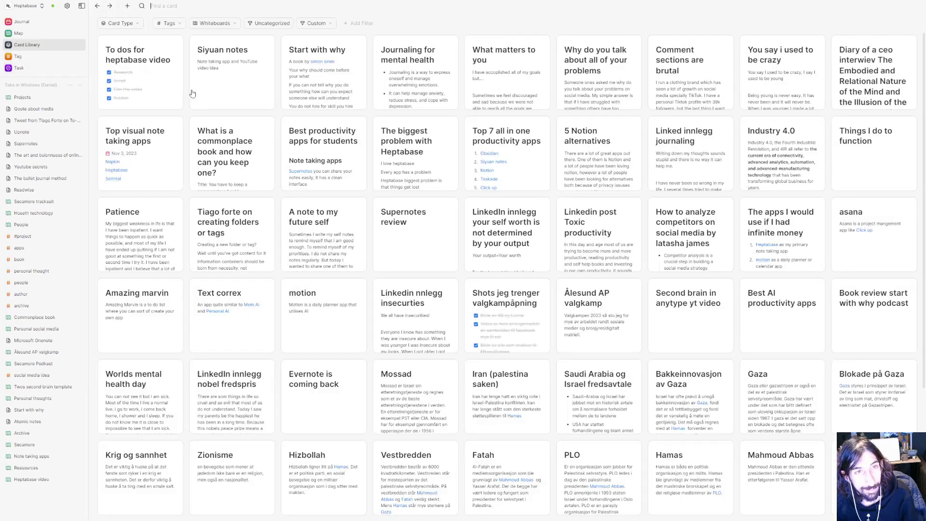
pyautogui.click(18, 33)
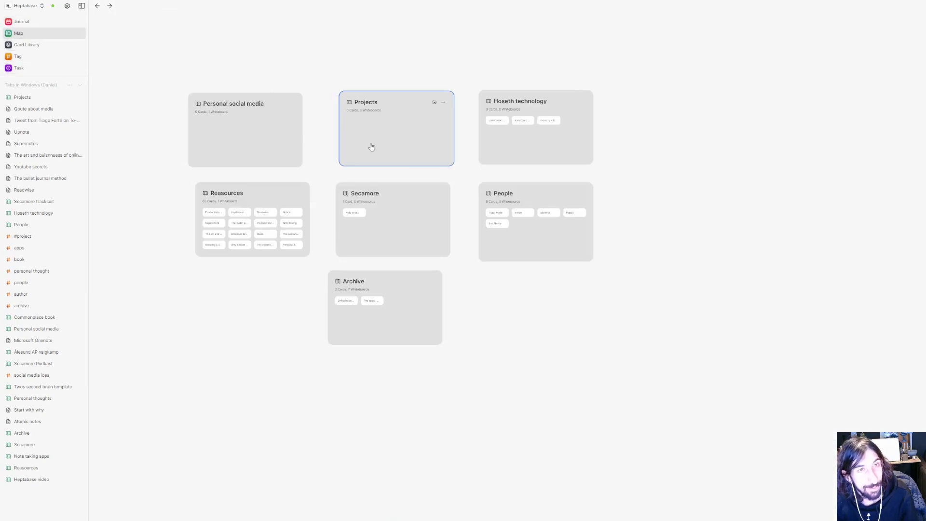
pyautogui.doubleClick(421, 138)
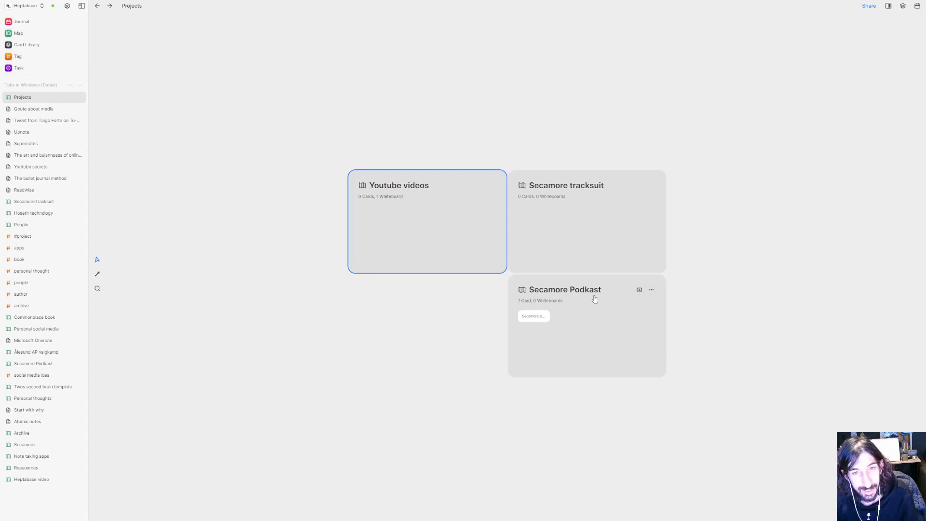
pyautogui.doubleClick(436, 183)
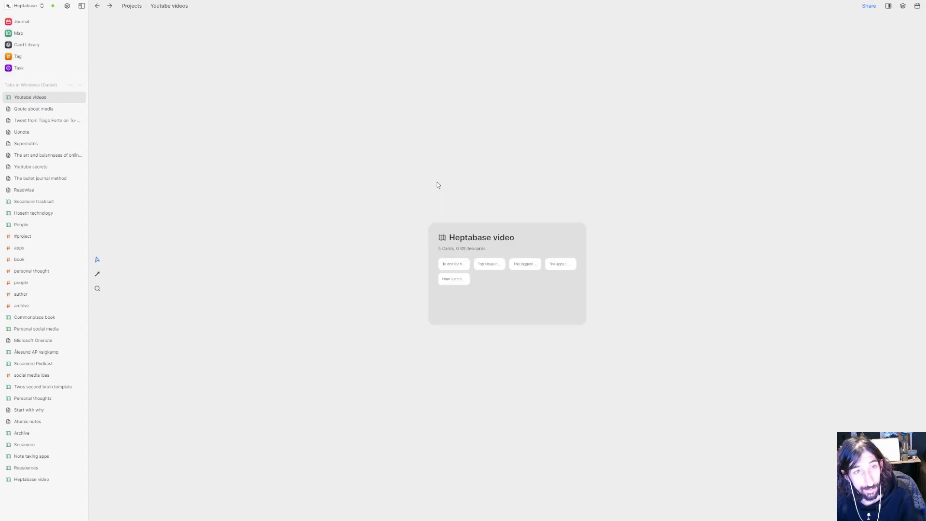
pyautogui.doubleClick(514, 242)
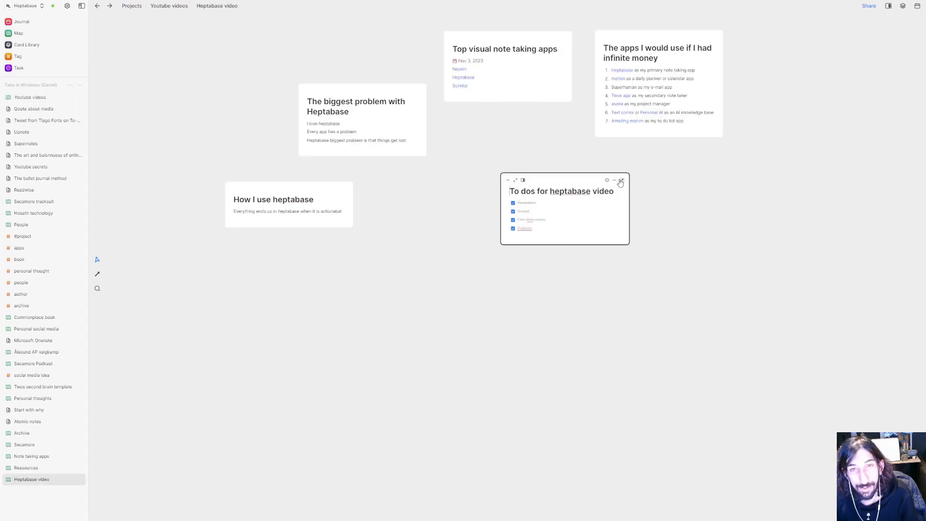
pyautogui.click(614, 180)
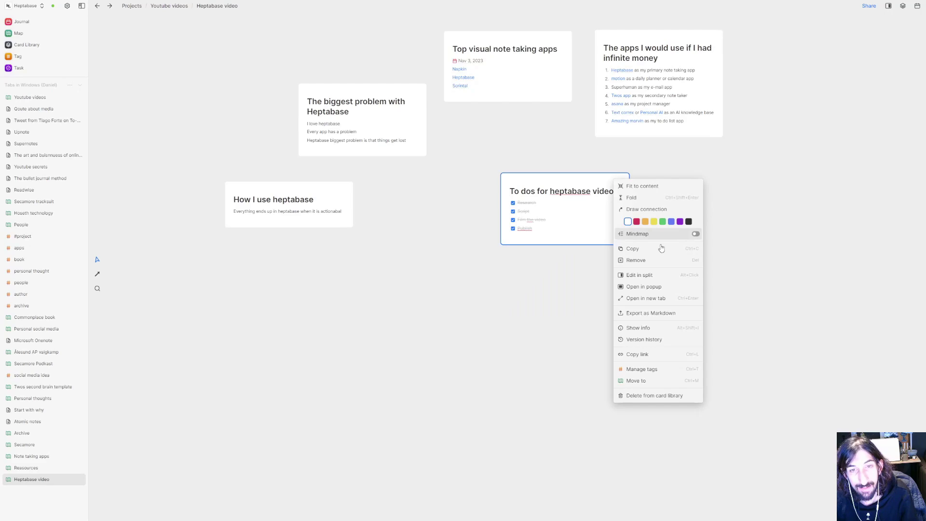
pyautogui.click(663, 396)
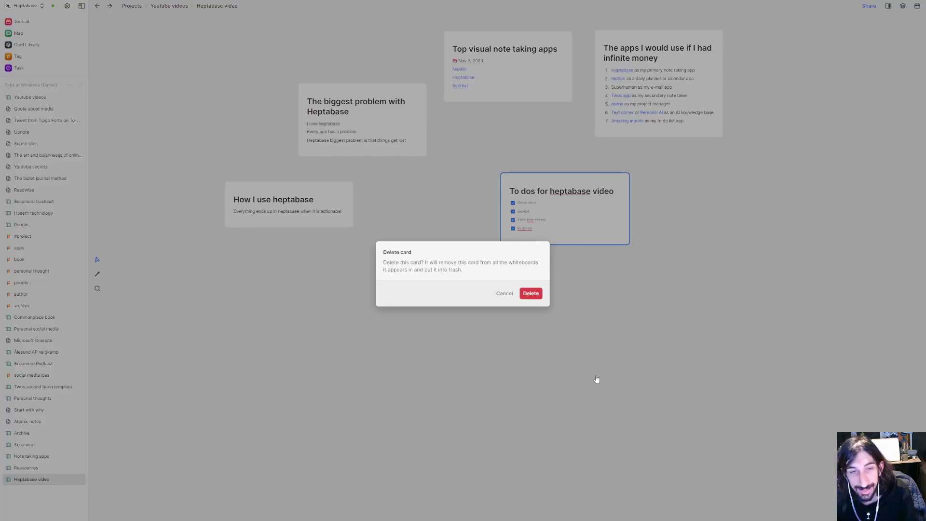
pyautogui.click(529, 293)
# - Delete the Heptabase video whiteboard from Youtube videos
pyautogui.hotkey('ctrl', '[')
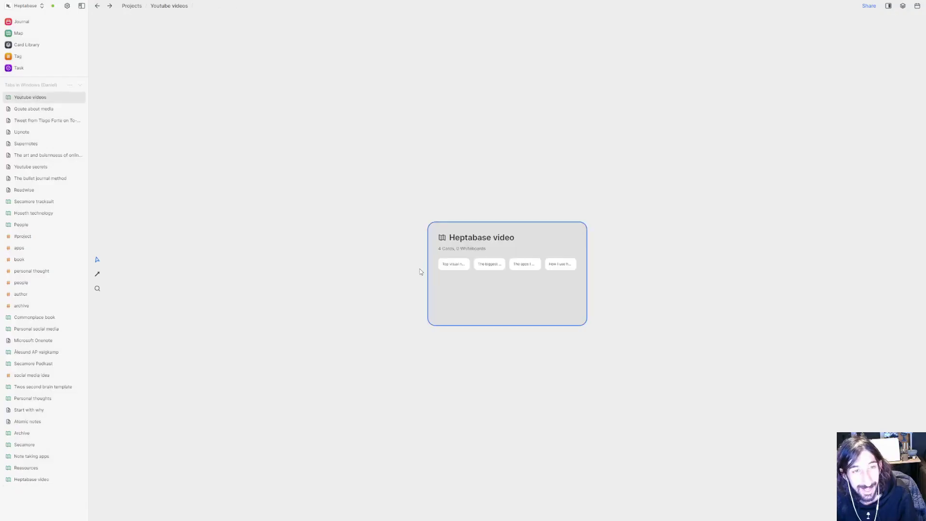
pyautogui.hotkey('ctrl', '[')
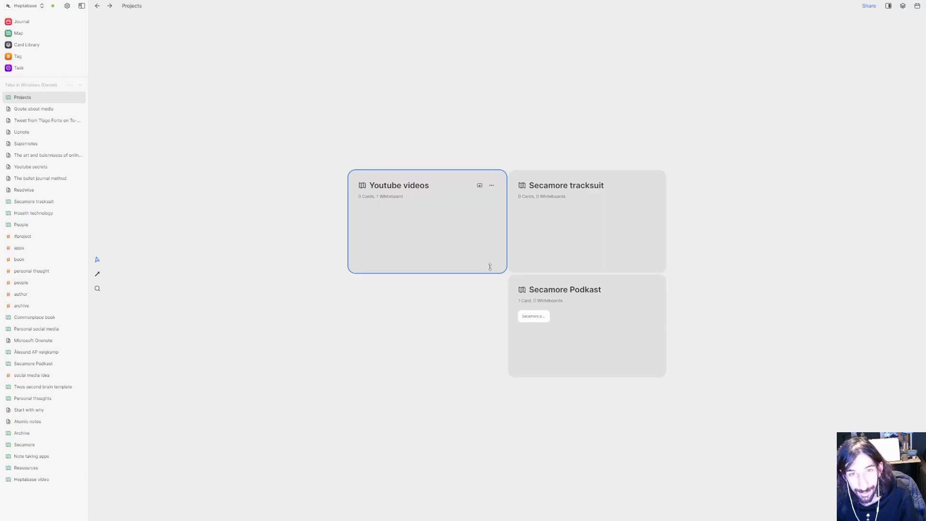
pyautogui.doubleClick(398, 194)
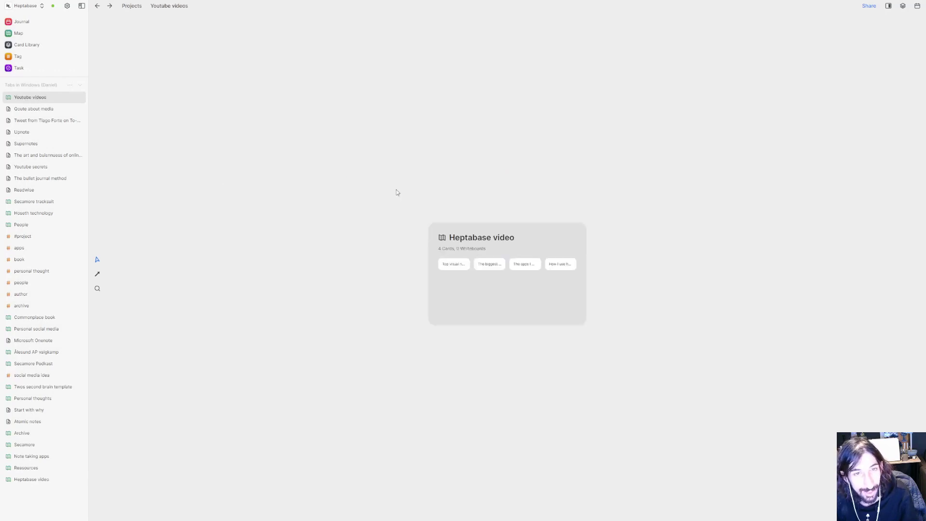
pyautogui.click(572, 237)
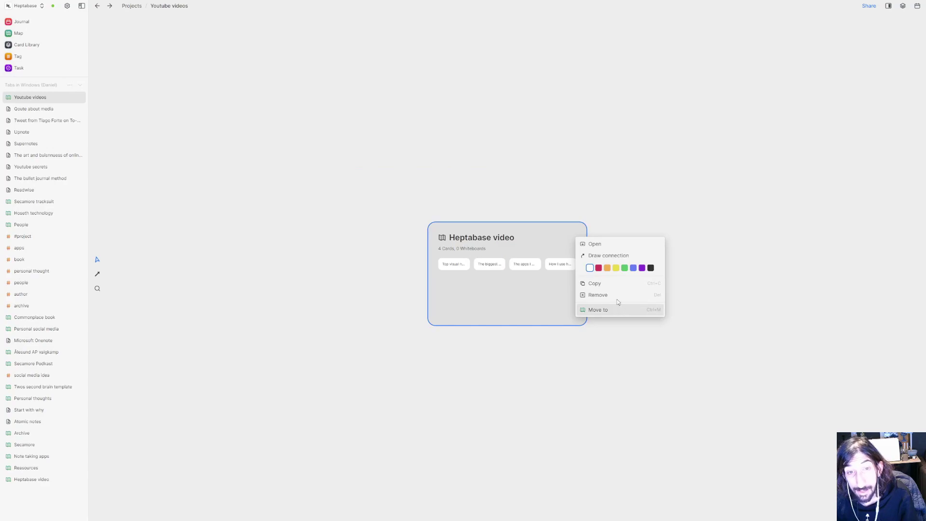
pyautogui.click(616, 297)
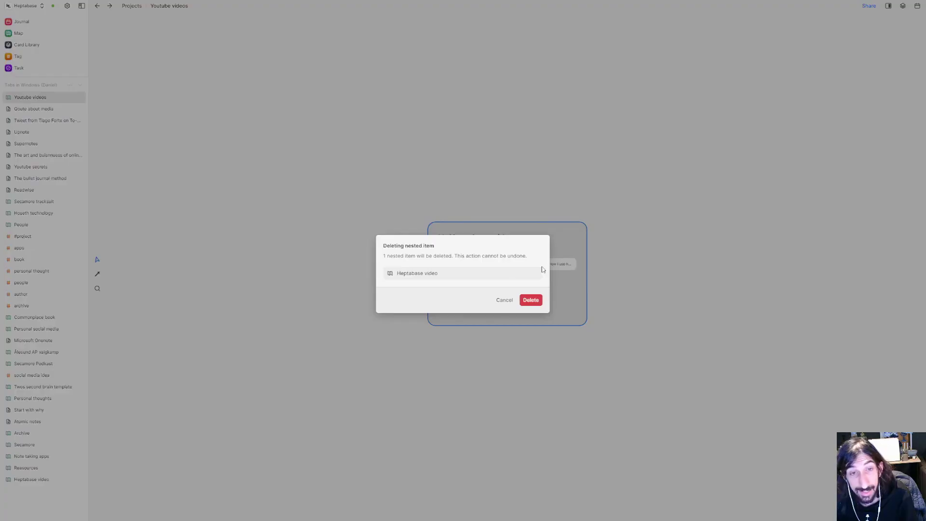
pyautogui.click(533, 302)
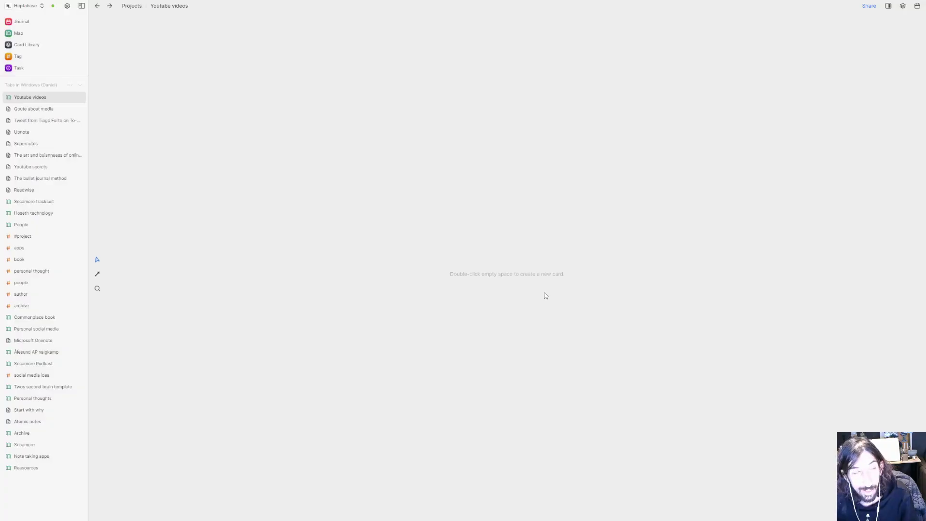
# - Browse the Card Library and Map, then check off 'Take out trash' in the Tasks list
pyautogui.click(22, 45)
pyautogui.click(15, 35)
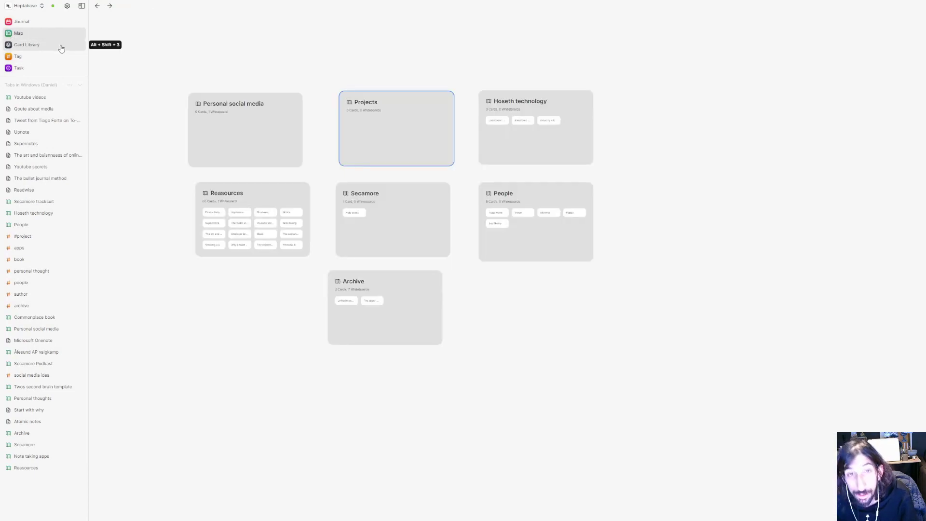
pyautogui.click(46, 68)
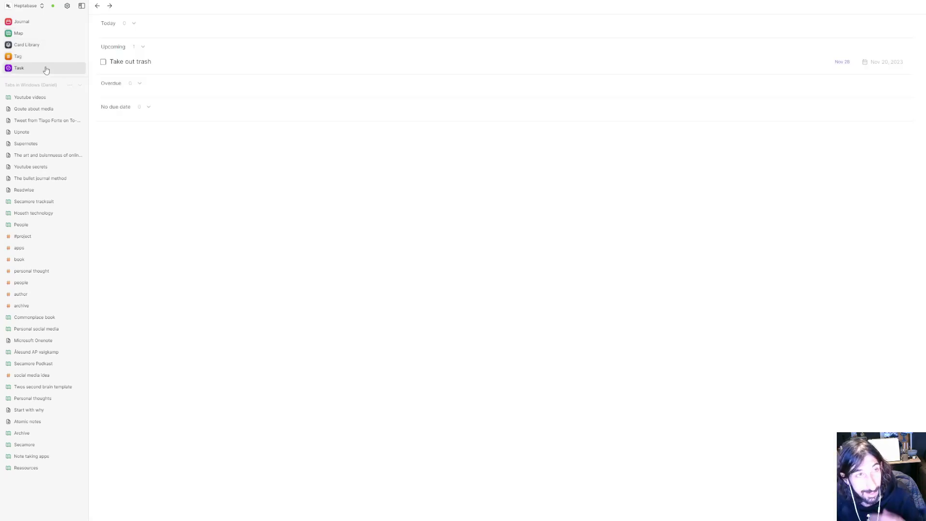
pyautogui.click(103, 61)
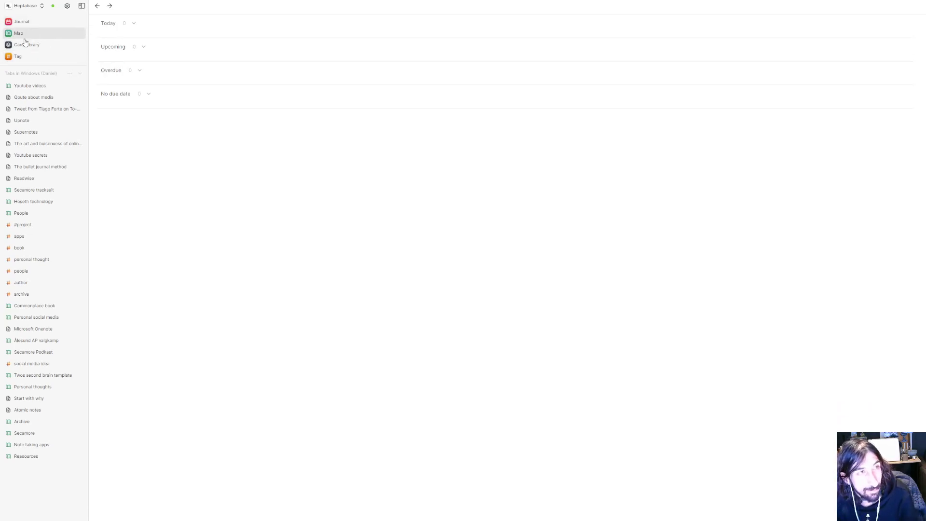
# - Delete the 'Take out trash' line from today's journal, then view Nov 21 and return to Nov 20
pyautogui.click(19, 23)
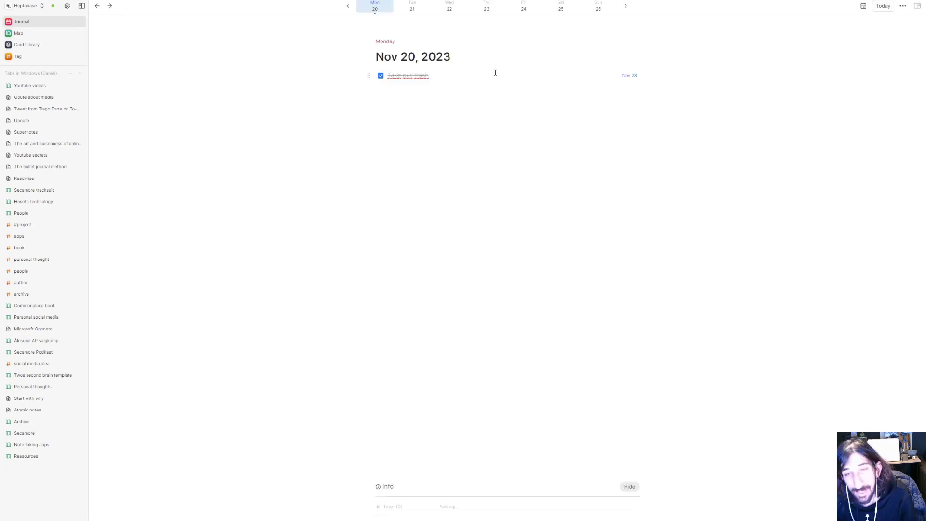
pyautogui.moveTo(458, 75); pyautogui.dragTo(379, 75)
pyautogui.press('BackSpace')
pyautogui.press('BackSpace')
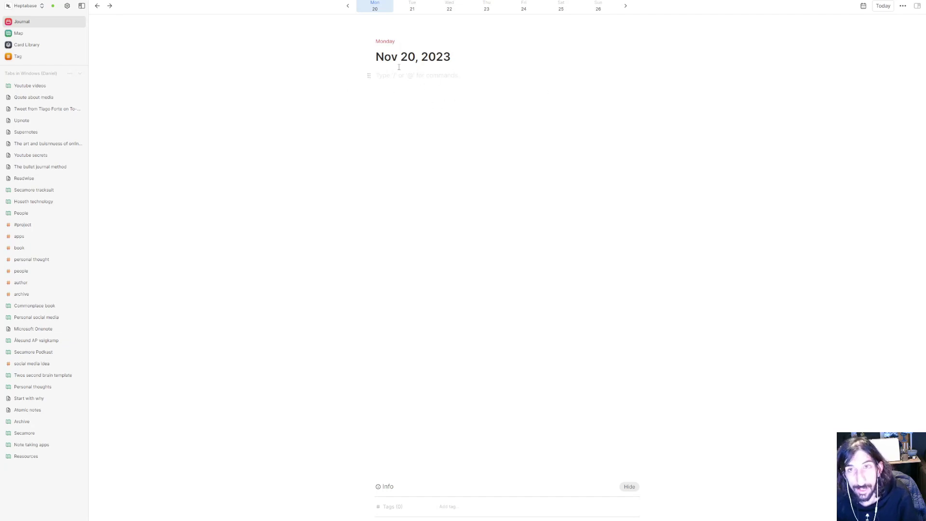
pyautogui.click(411, 7)
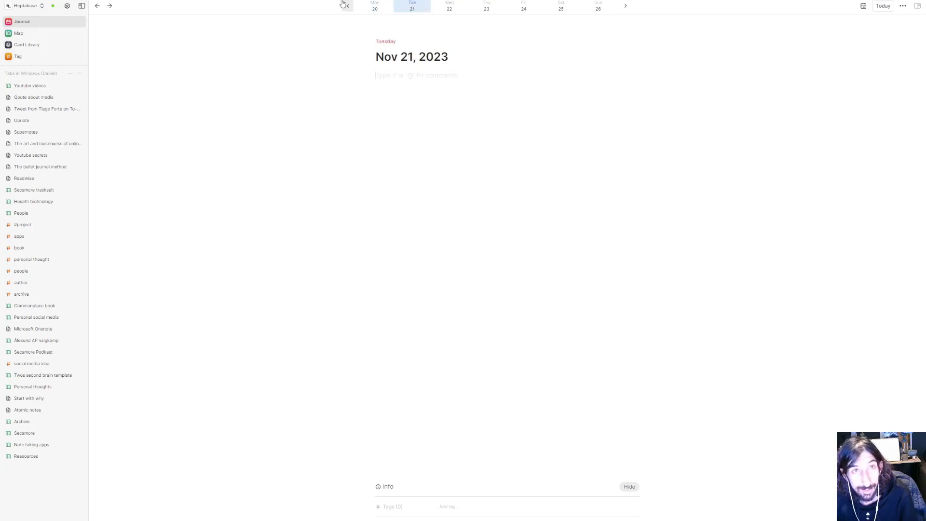
pyautogui.click(381, 10)
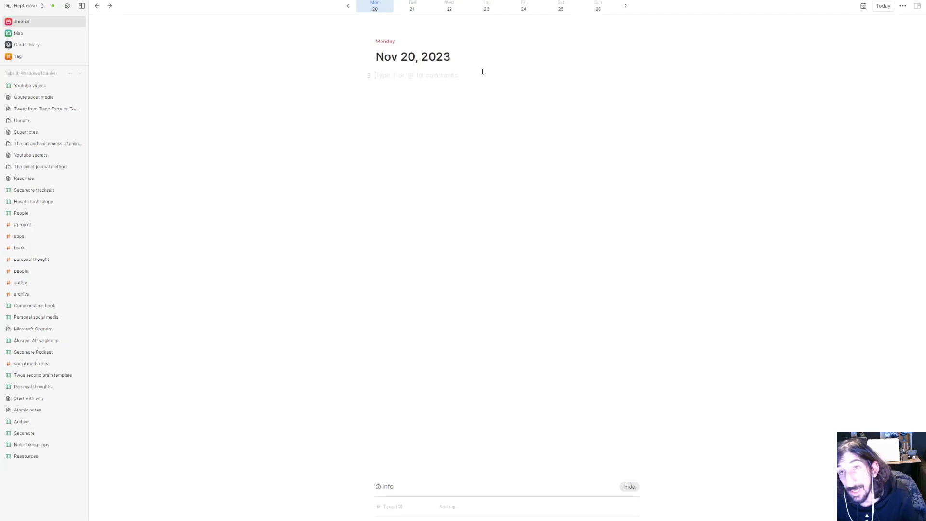